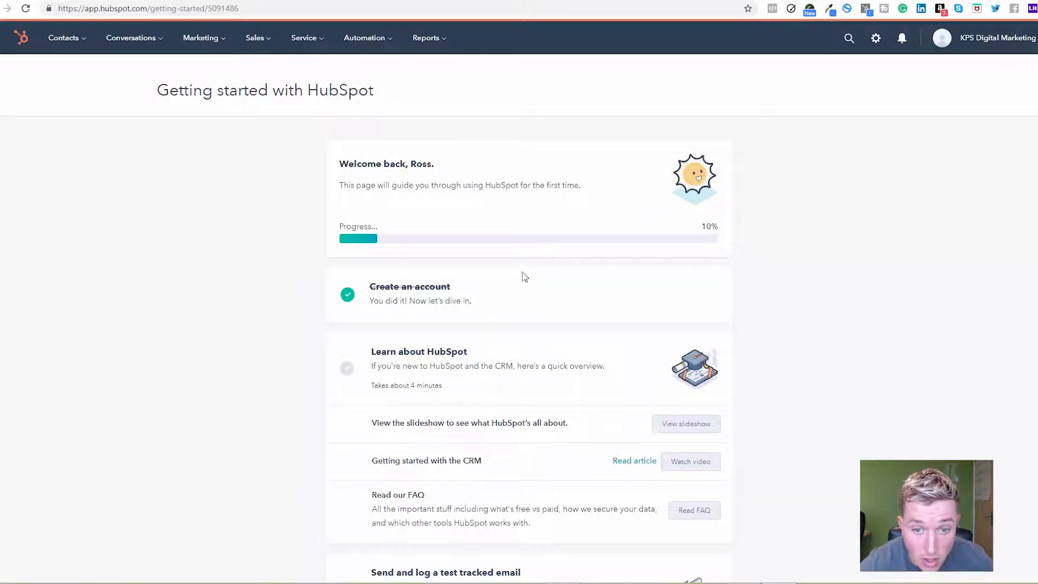
scroll(518, 322, "down", 1)
scroll(517, 346, "down", 3)
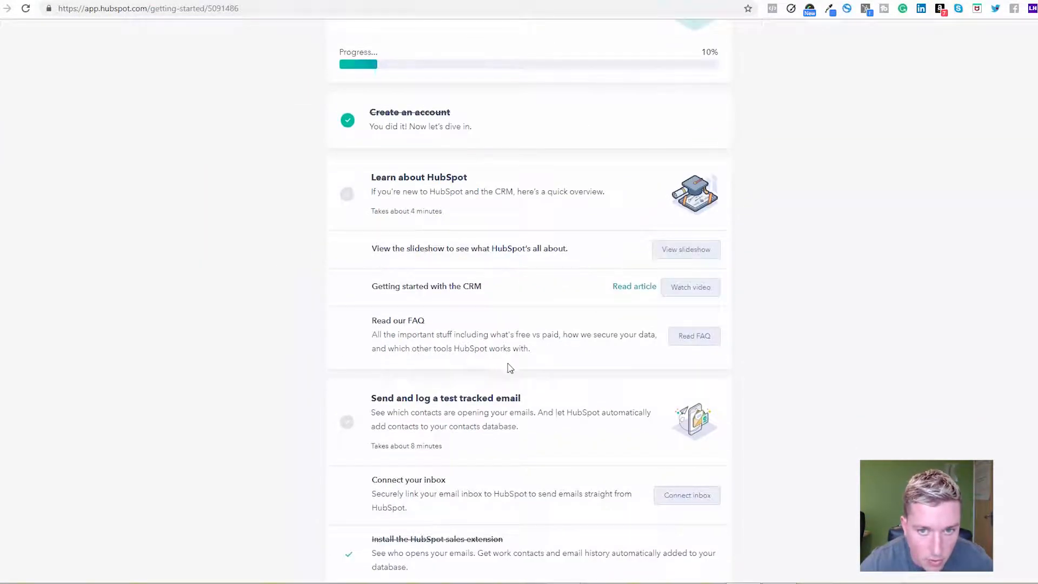
scroll(502, 357, "up", 4)
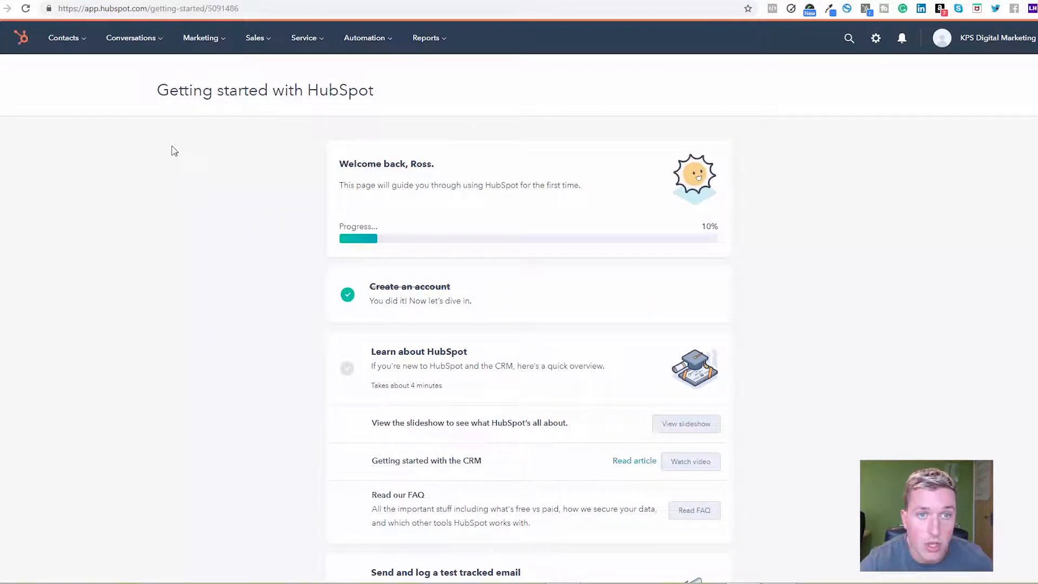
left_click(81, 39)
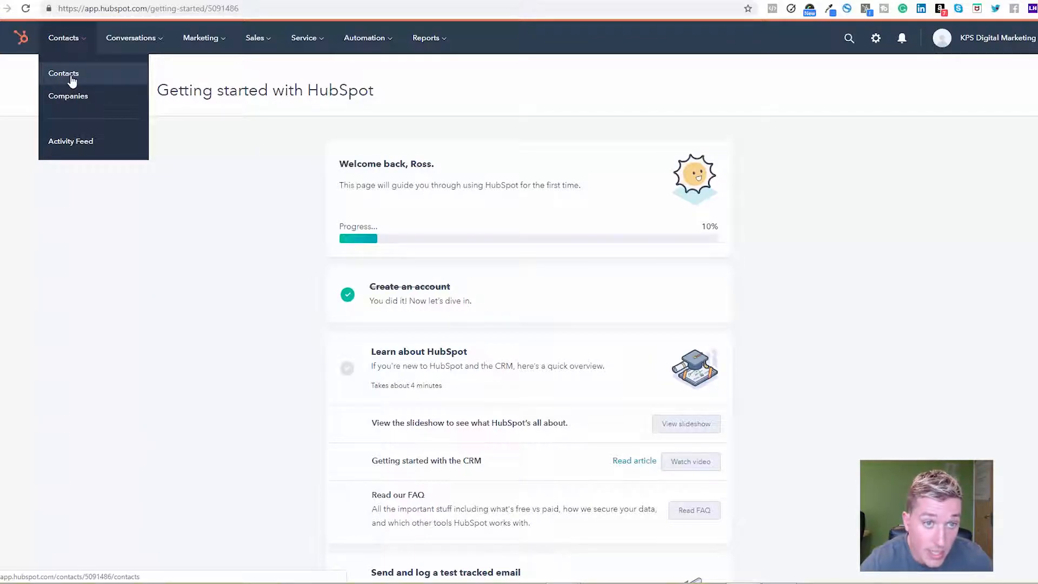
Open the sales deals board and look across its pipeline stage columns
left_click(262, 38)
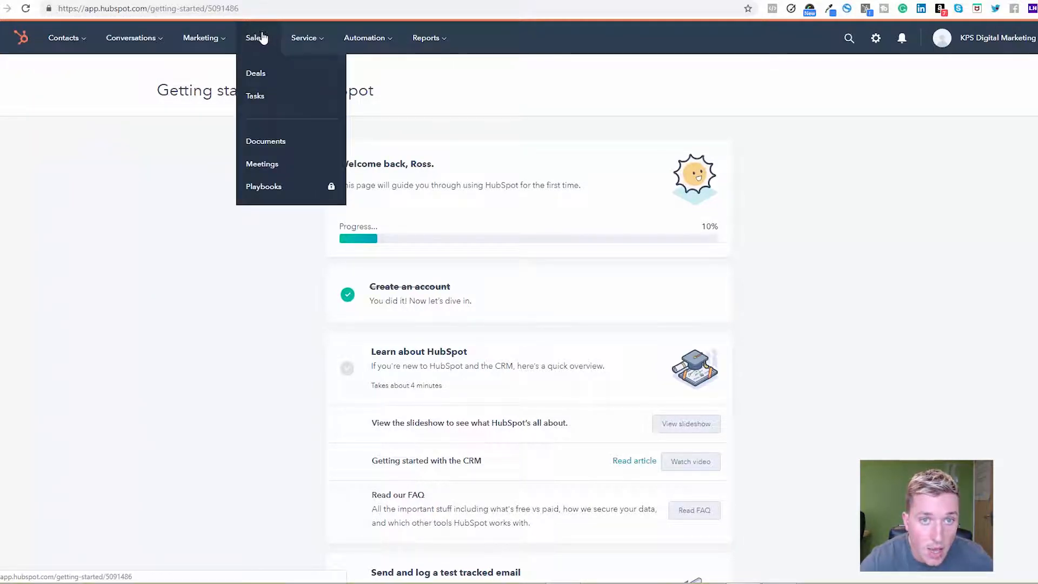
left_click(263, 80)
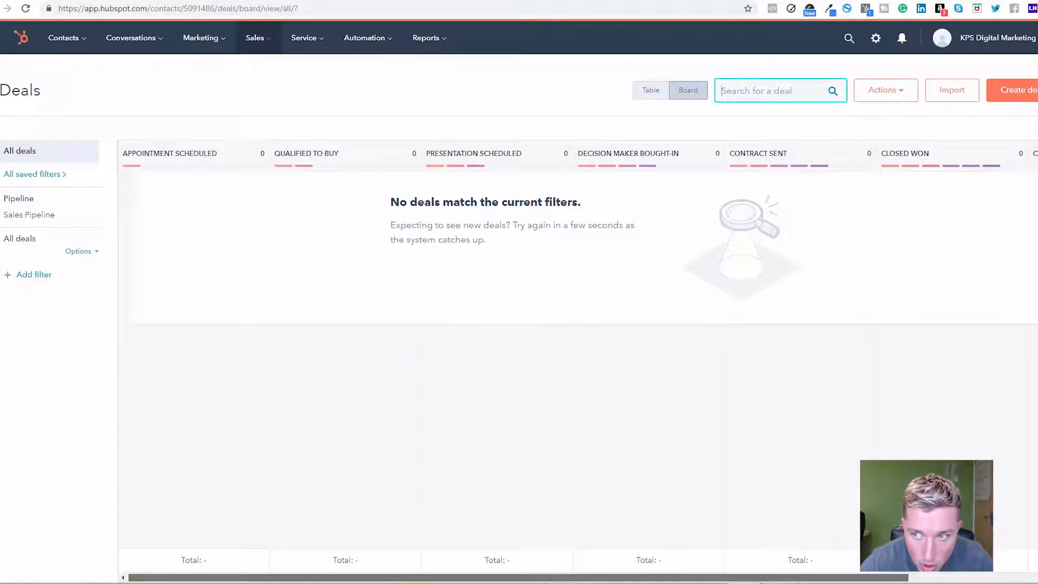
left_click_drag(540, 580, 694, 579)
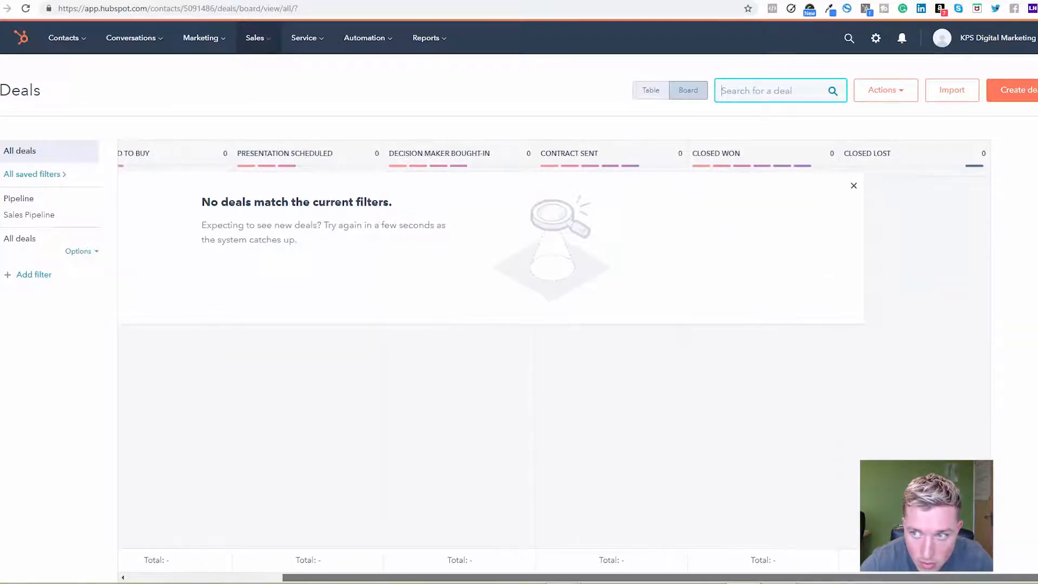
Go to the deal stage settings and open the Sales Pipeline for editing
left_click(900, 96)
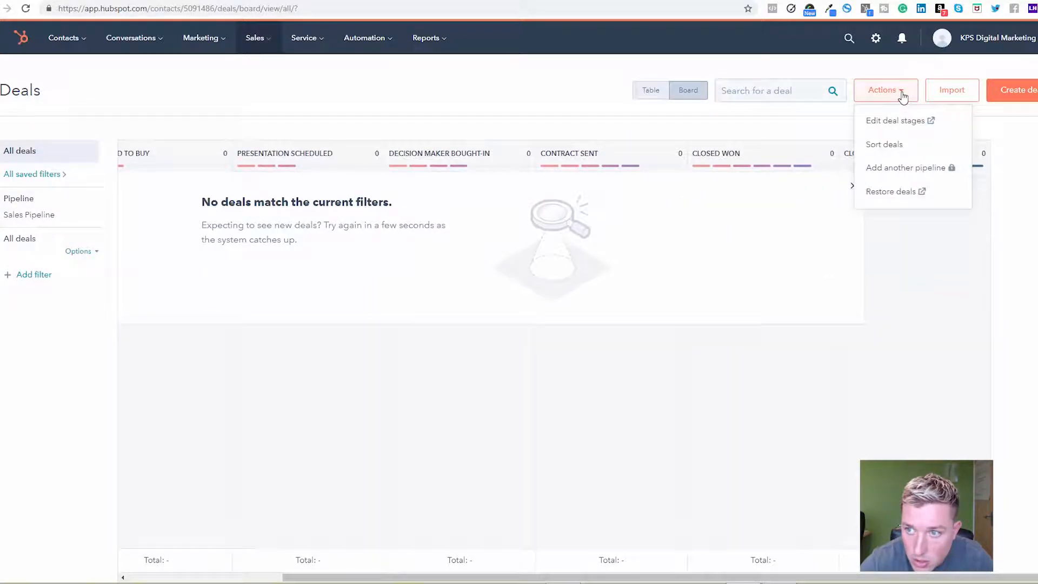
left_click(896, 124)
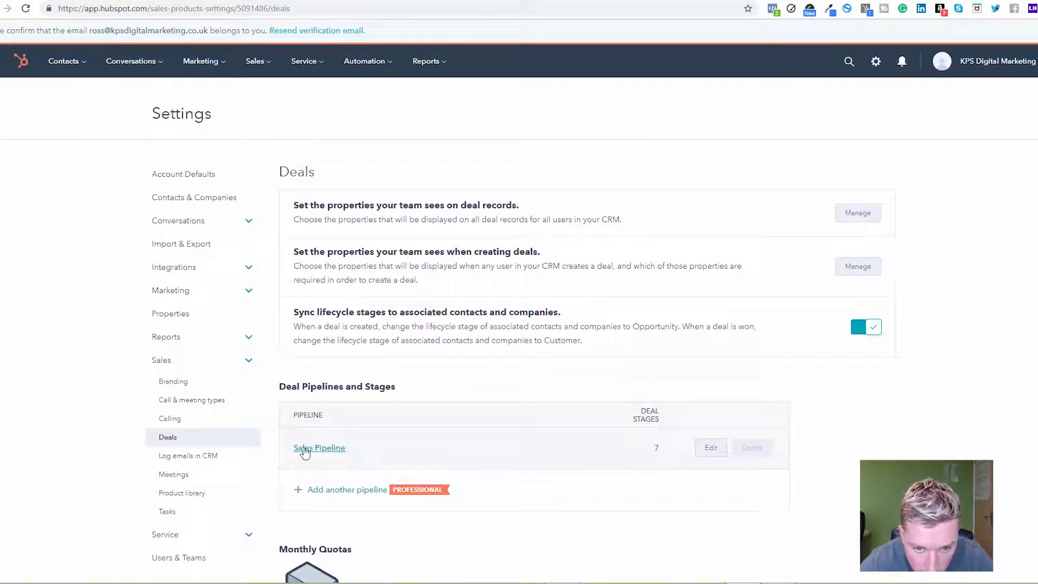
left_click(712, 448)
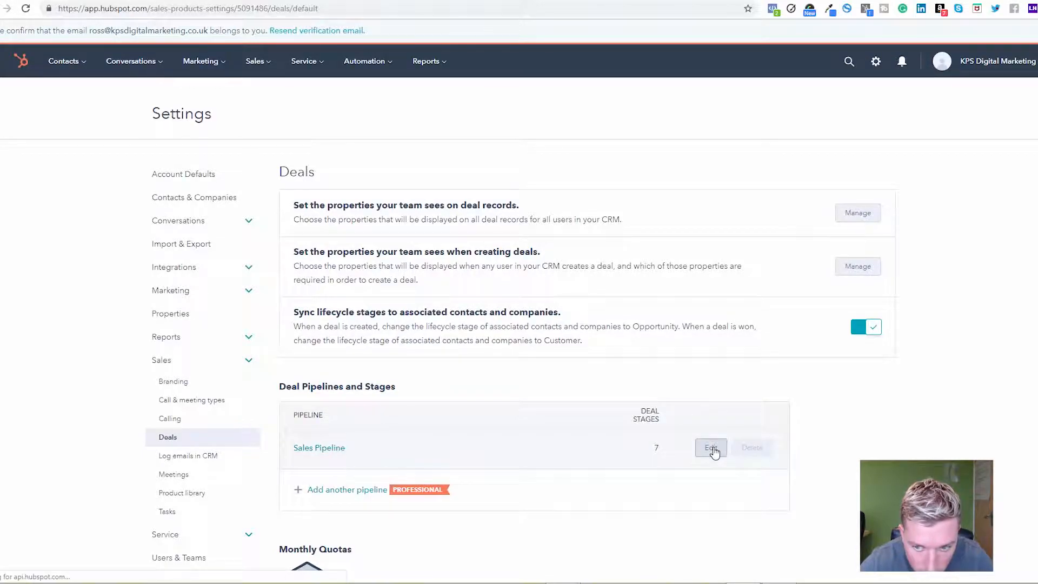
scroll(515, 326, "down", 2)
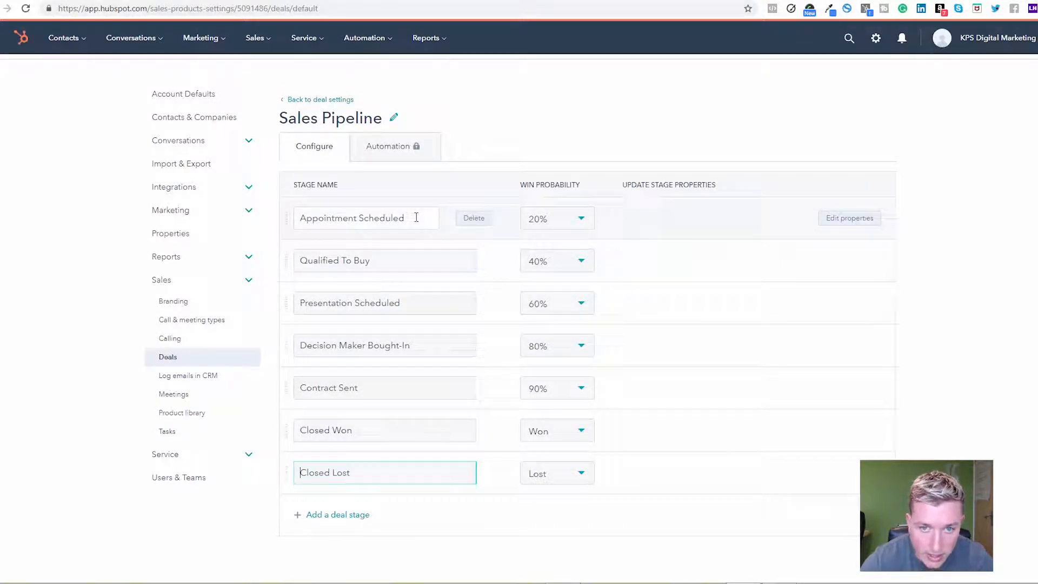
Rename the Appointment Scheduled stage "Made contact" and the Qualified To Buy stage "Qualified (read kps blog)"
left_click(384, 217)
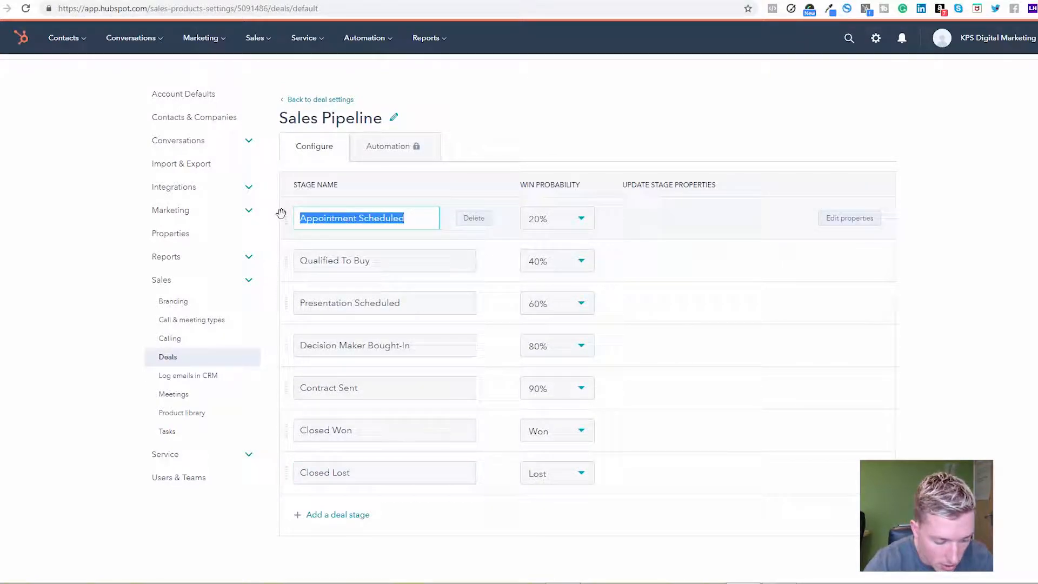
type("Made contact")
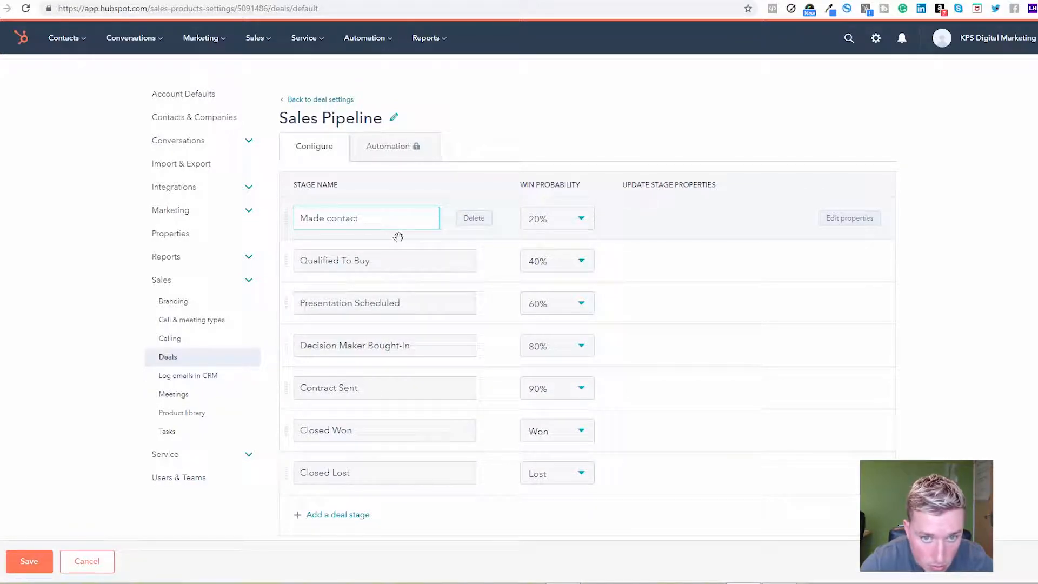
left_click_drag(385, 261, 341, 259)
key("BackSpace")
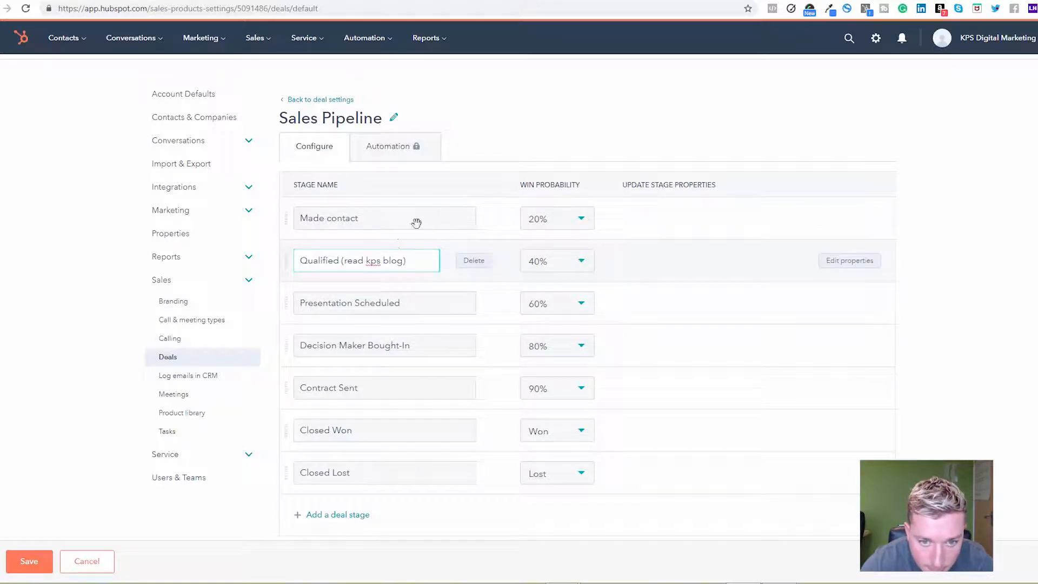
Rename the Presentation Scheduled stage "Phone call" and the Decision Maker Bought-In stage "Meeting"
triple_click(333, 298)
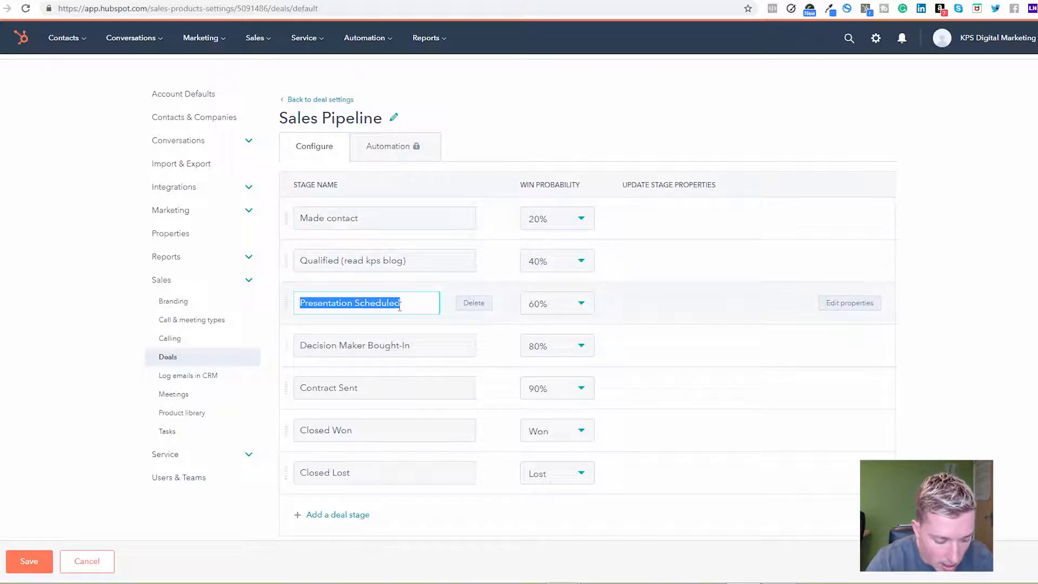
type("Phone call")
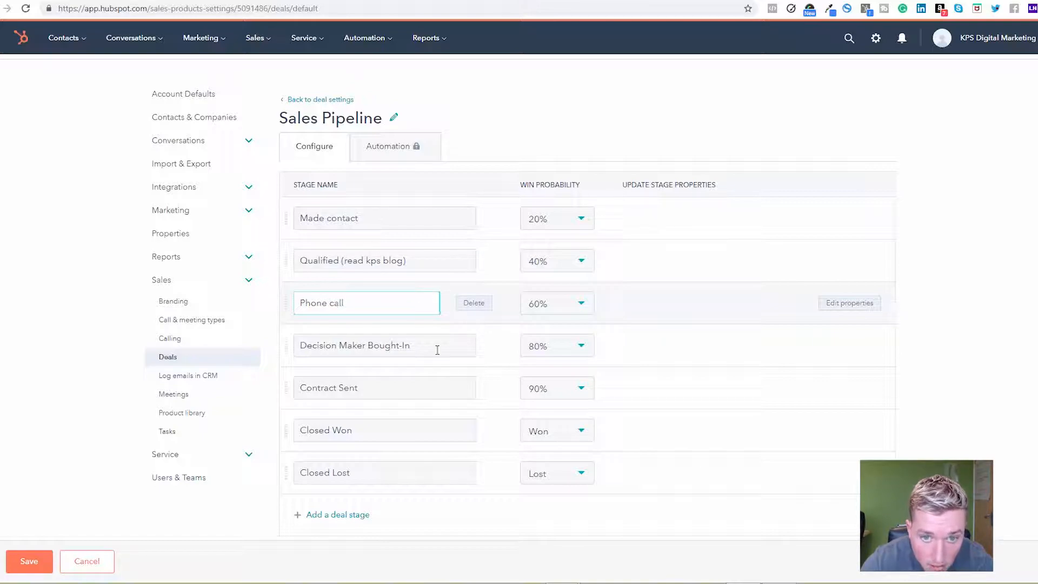
left_click_drag(427, 345, 289, 343)
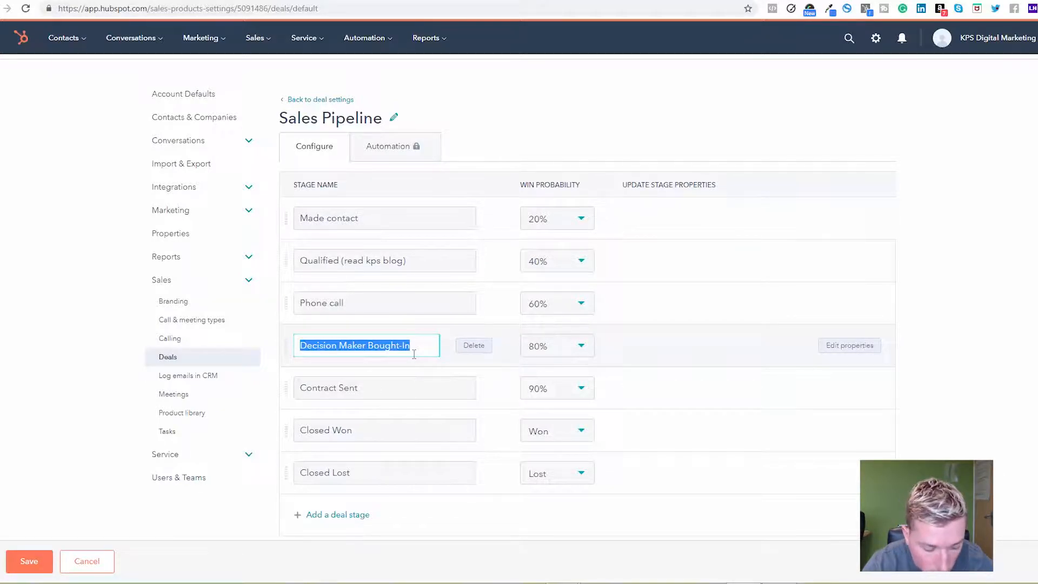
type("Setup a m")
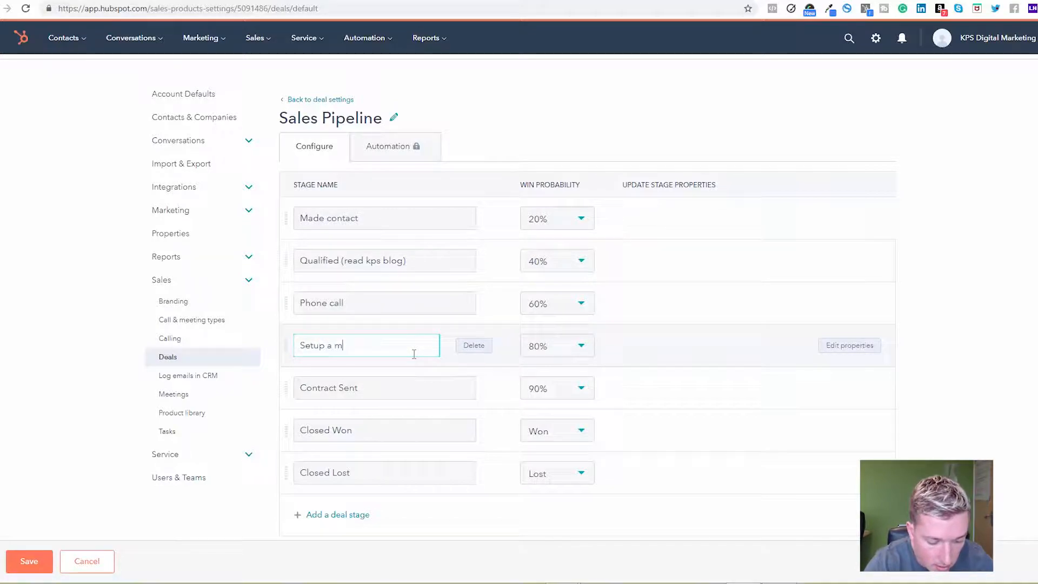
type("ee")
key("ctrl+a")
key("BackSpace")
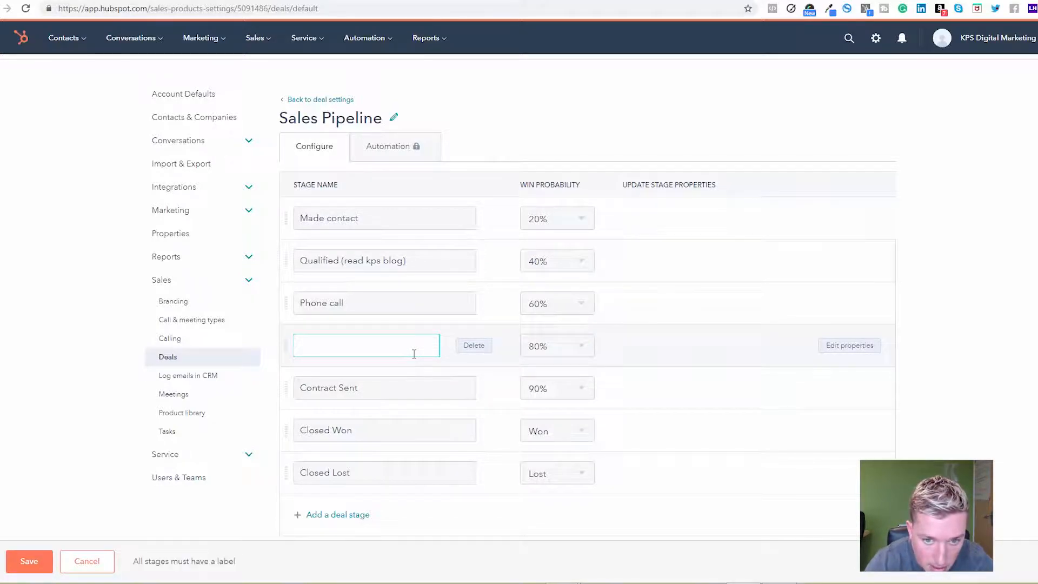
type("Meeting")
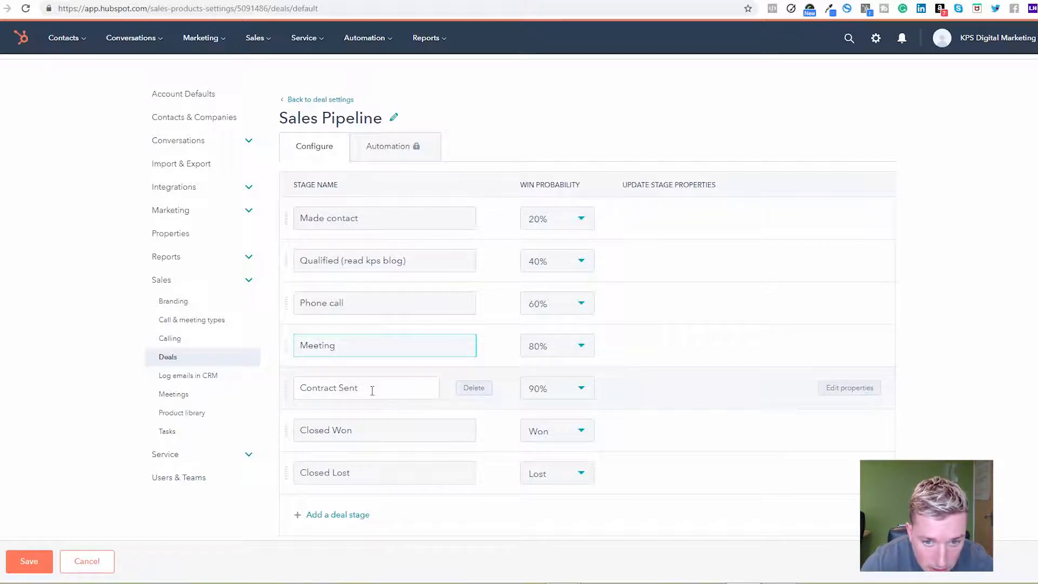
Rename the Contract Sent stage "Sent Action Plan/ Proposal"
left_click_drag(372, 387, 279, 391)
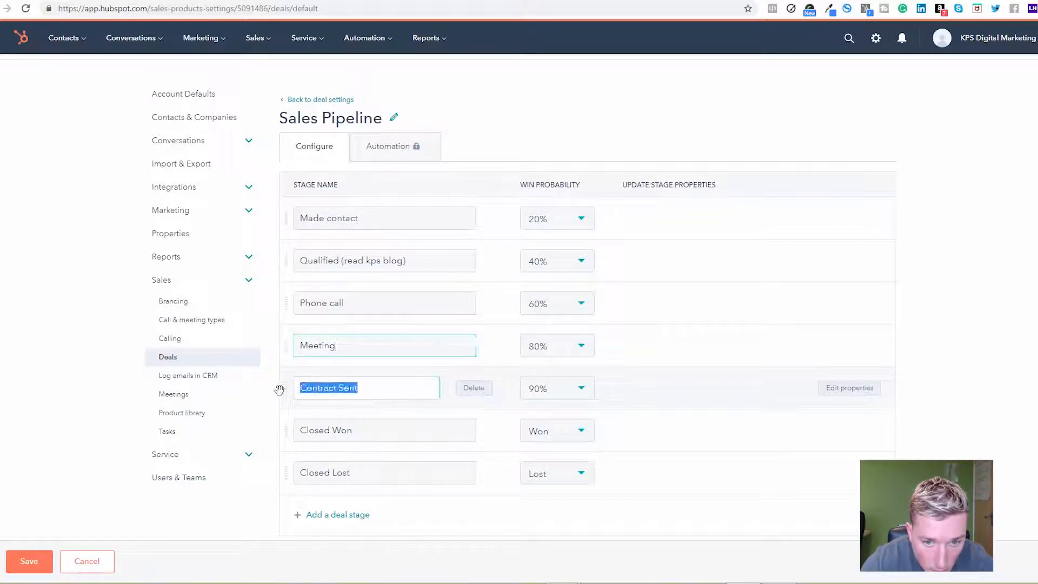
type("Sent")
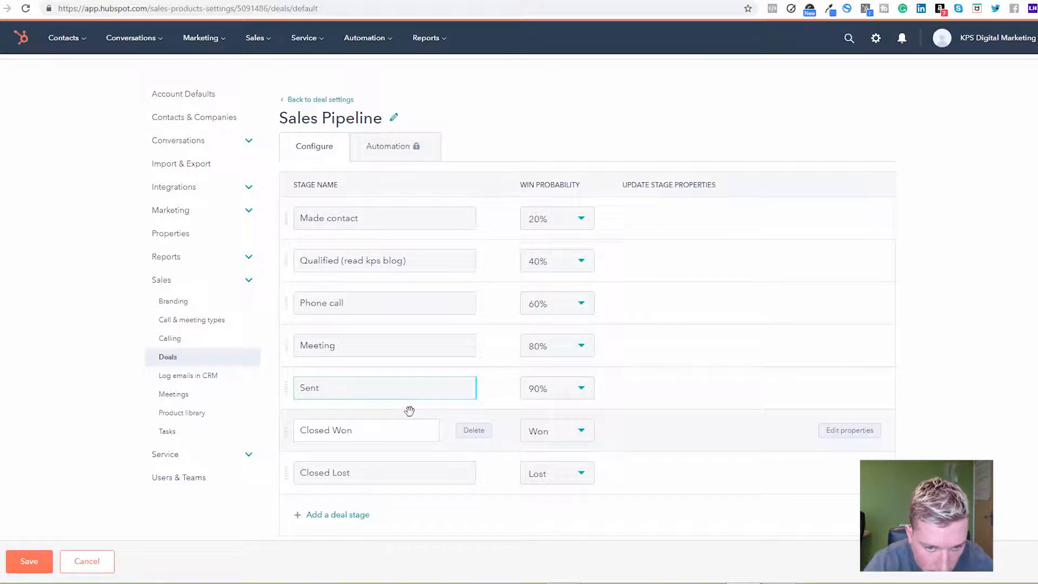
type(" Action")
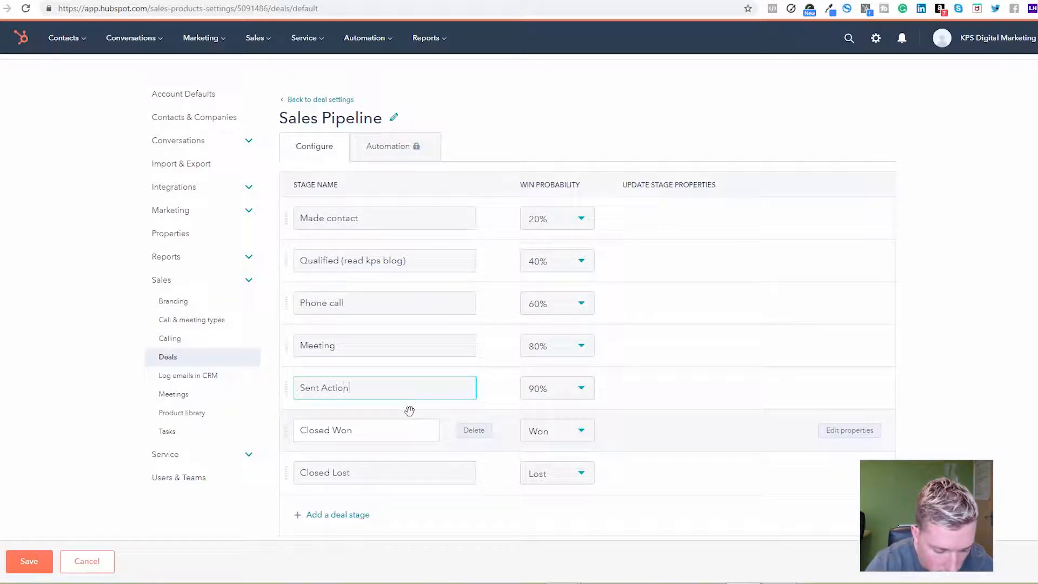
type(" Pl")
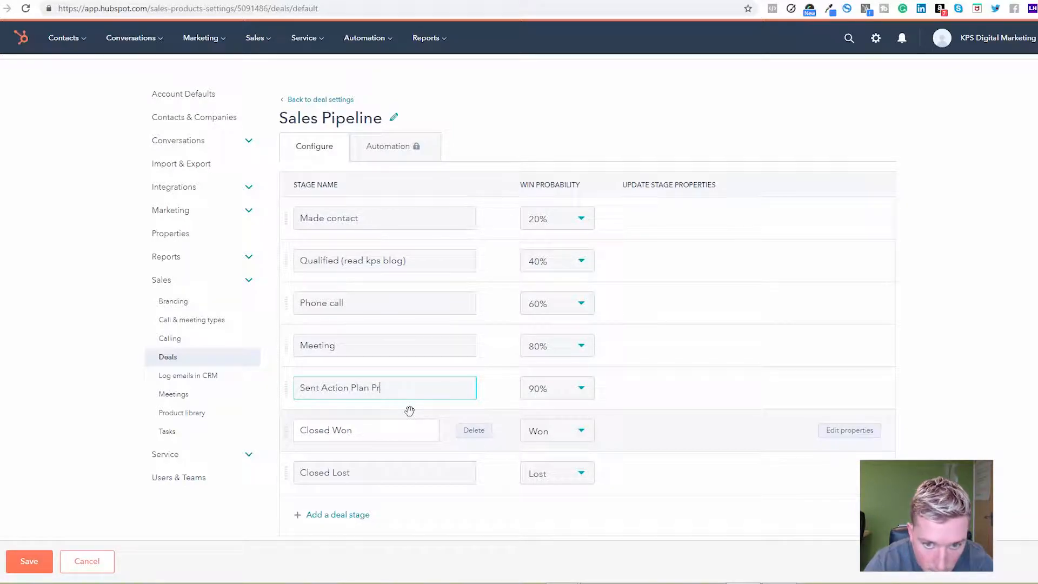
type("an/ Proposal")
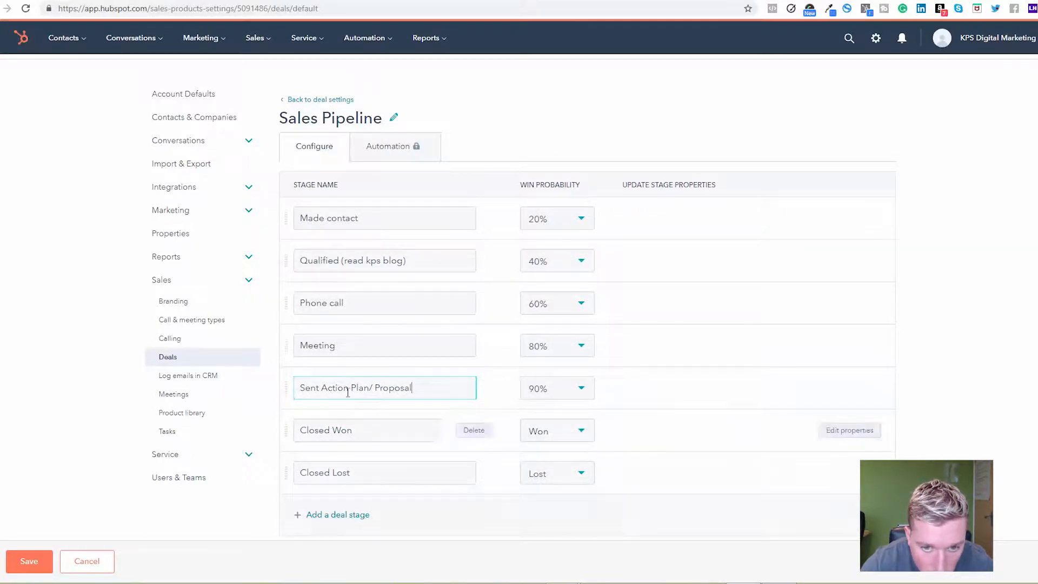
Add a deal stage named "Follow up email" and place it directly before the Closed Won stage
left_click(345, 519)
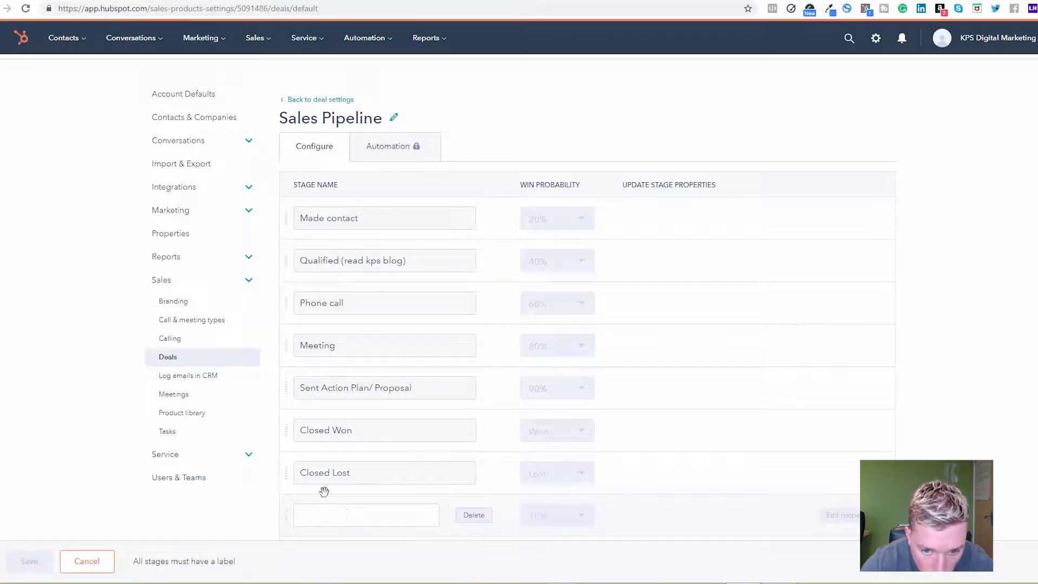
left_click_drag(288, 465, 297, 425)
left_click(349, 428)
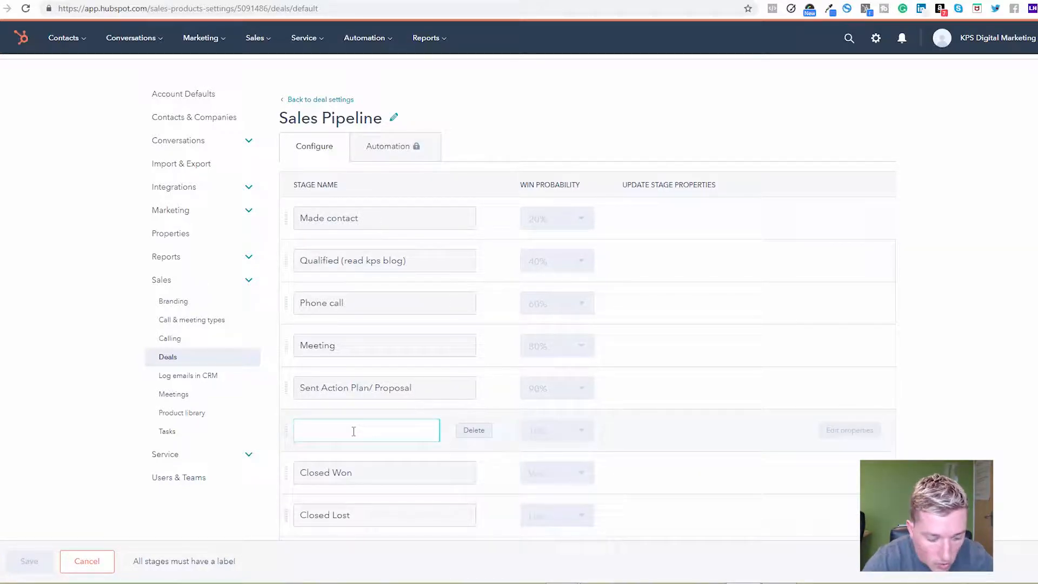
type("Follow u")
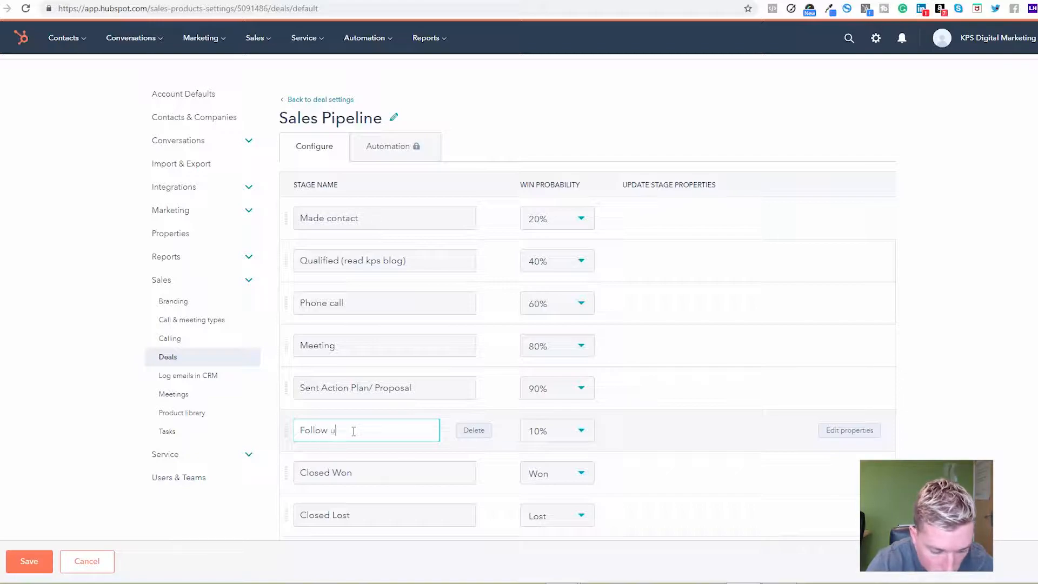
type("p email")
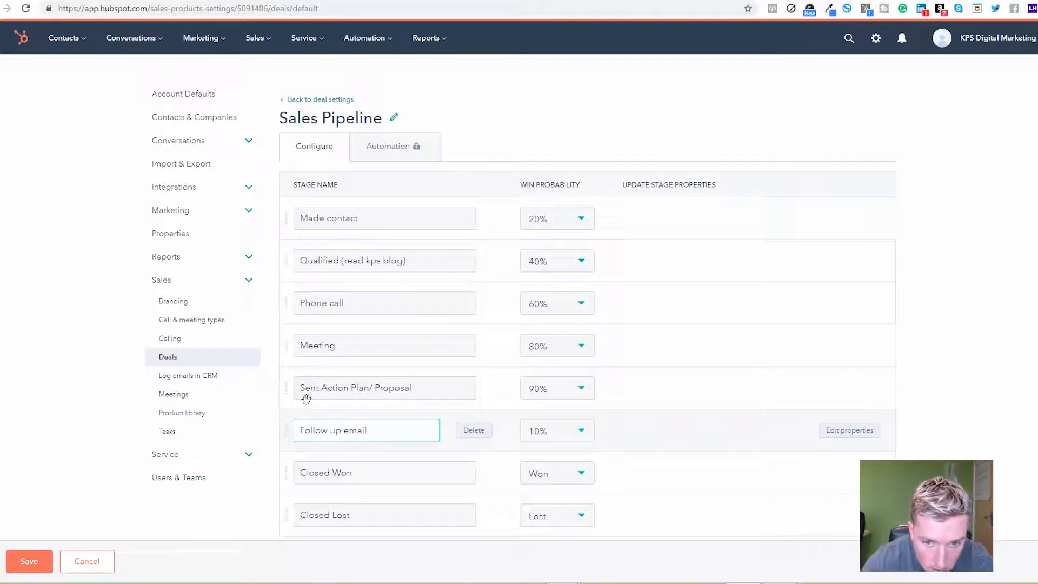
Add another deal stage named "Follow up phone call" between the Follow up email and Closed Won stages
scroll(378, 427, "down", 1)
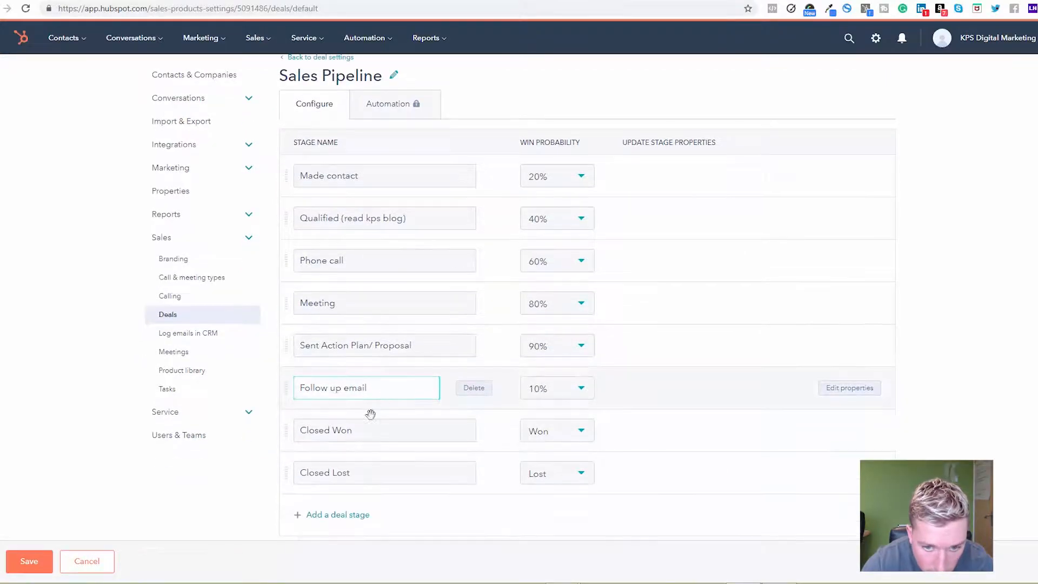
left_click(324, 516)
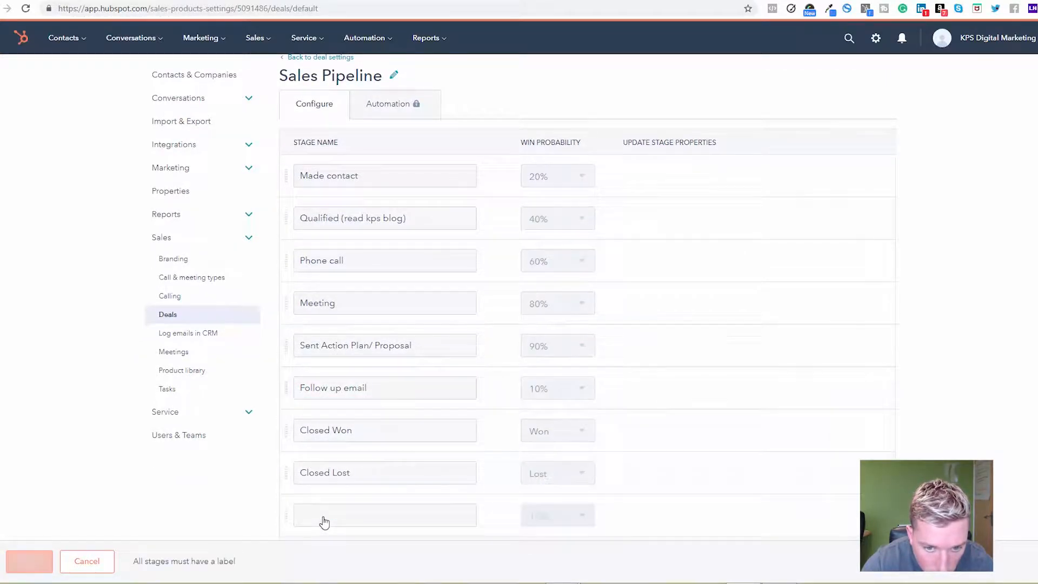
left_click_drag(283, 511, 294, 423)
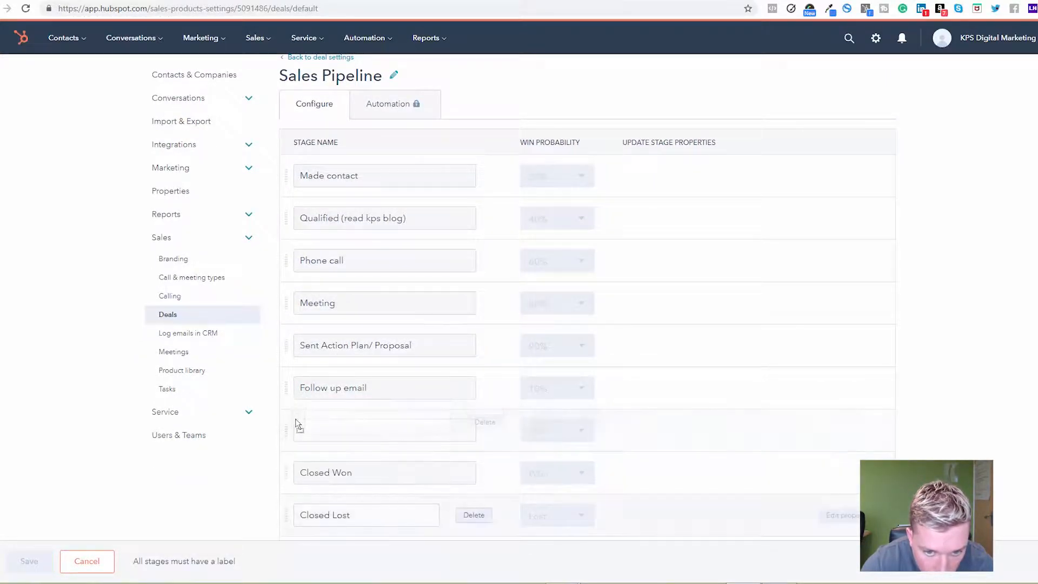
left_click(327, 432)
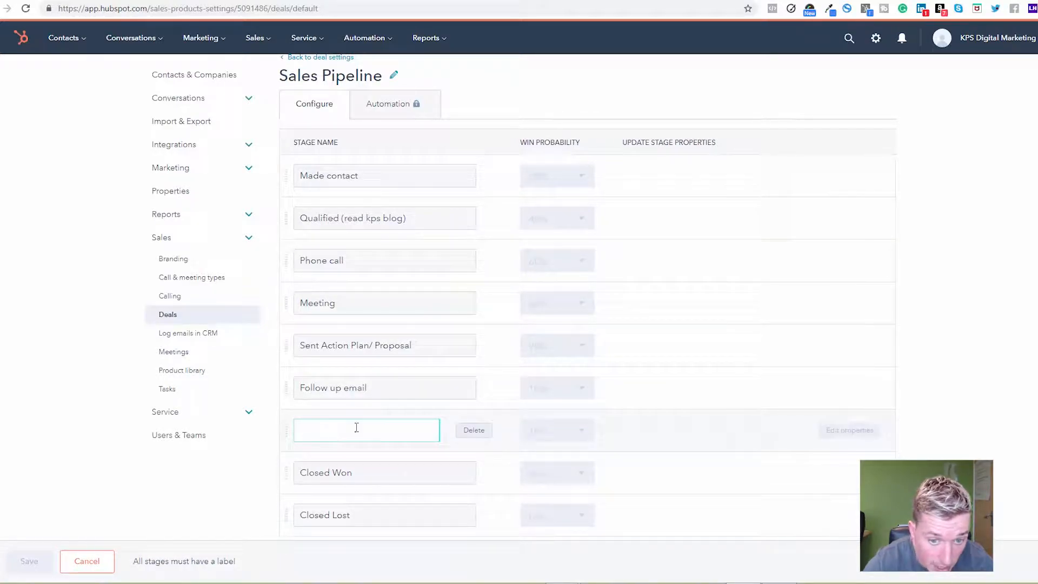
type("Fol")
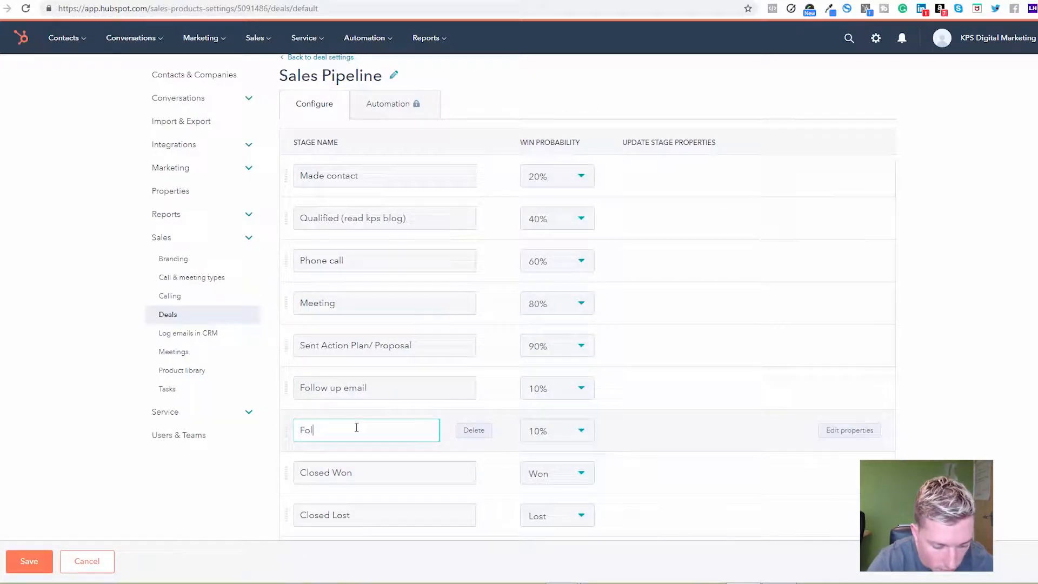
type("low up ")
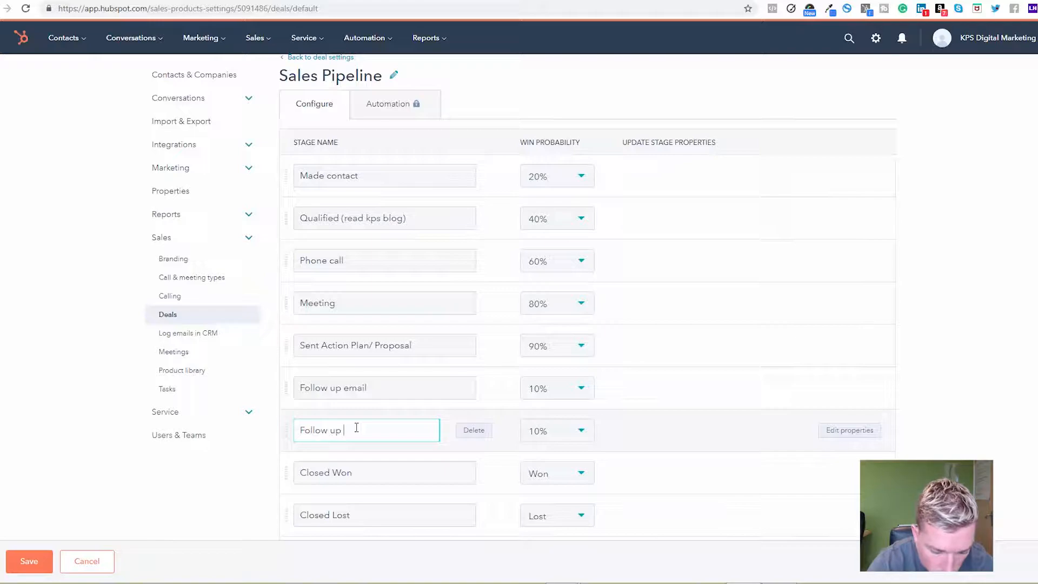
type("fpone call")
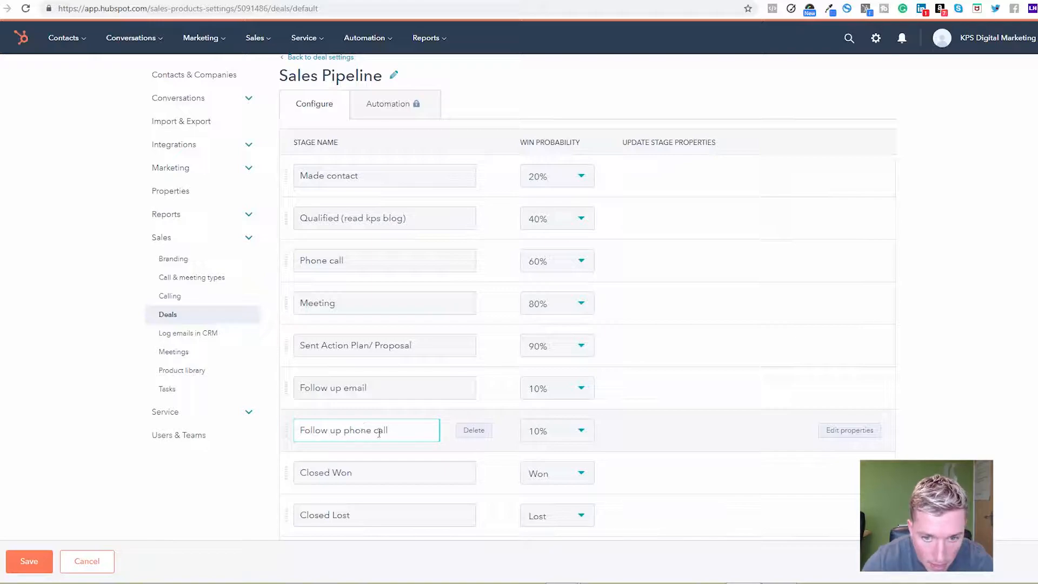
Check the full list of deal stages, including Closed Won and Closed Lost, and save the Sales Pipeline
scroll(379, 432, "down", 1)
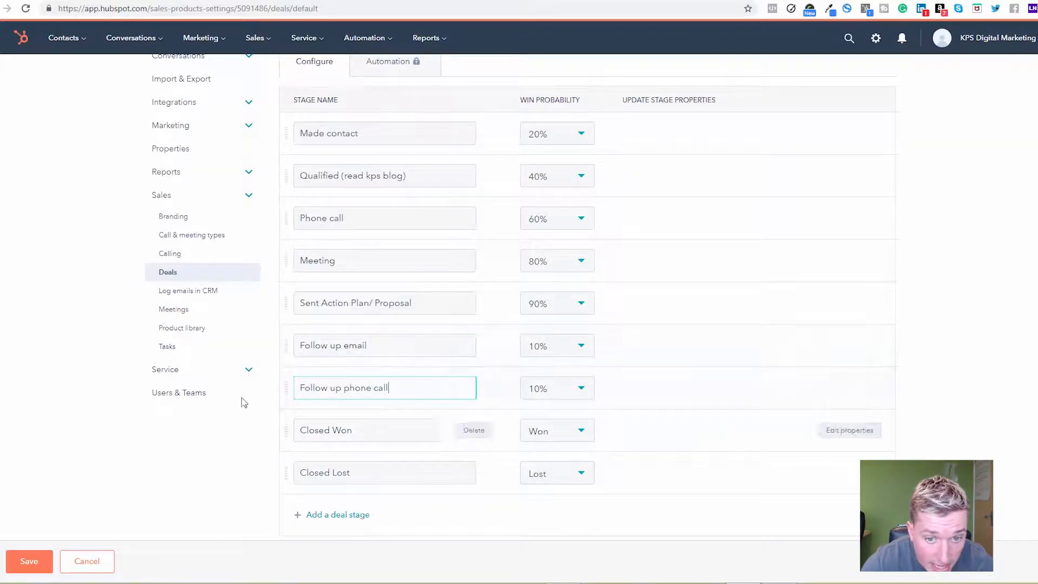
left_click(371, 428)
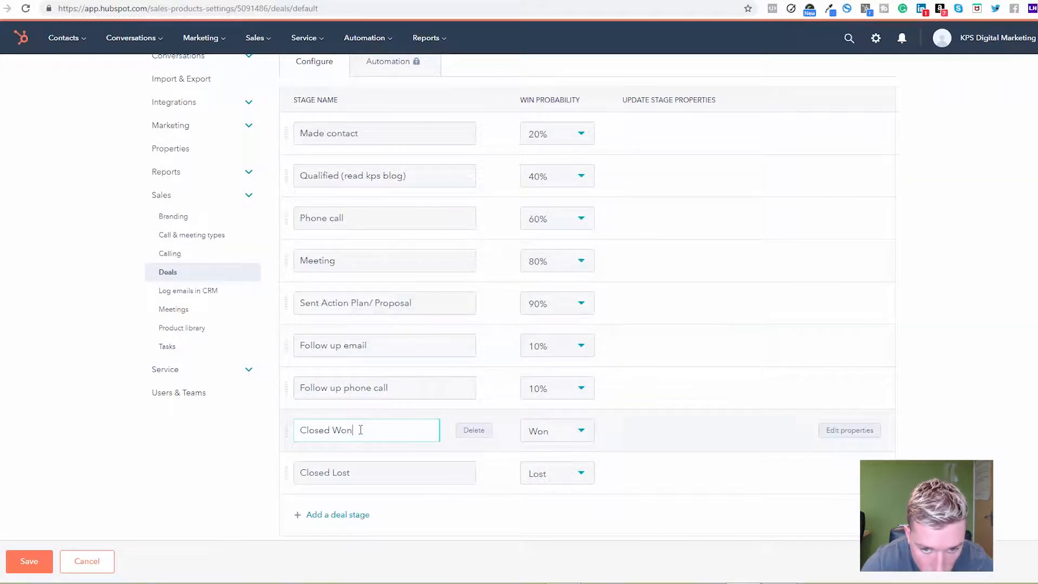
left_click(302, 475)
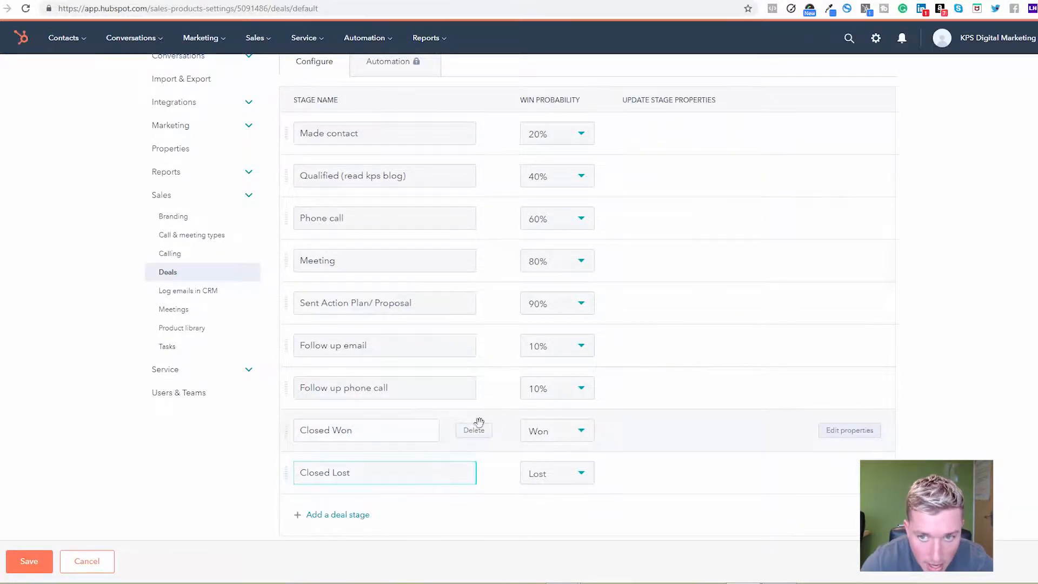
scroll(557, 246, "up", 3)
scroll(515, 210, "down", 1)
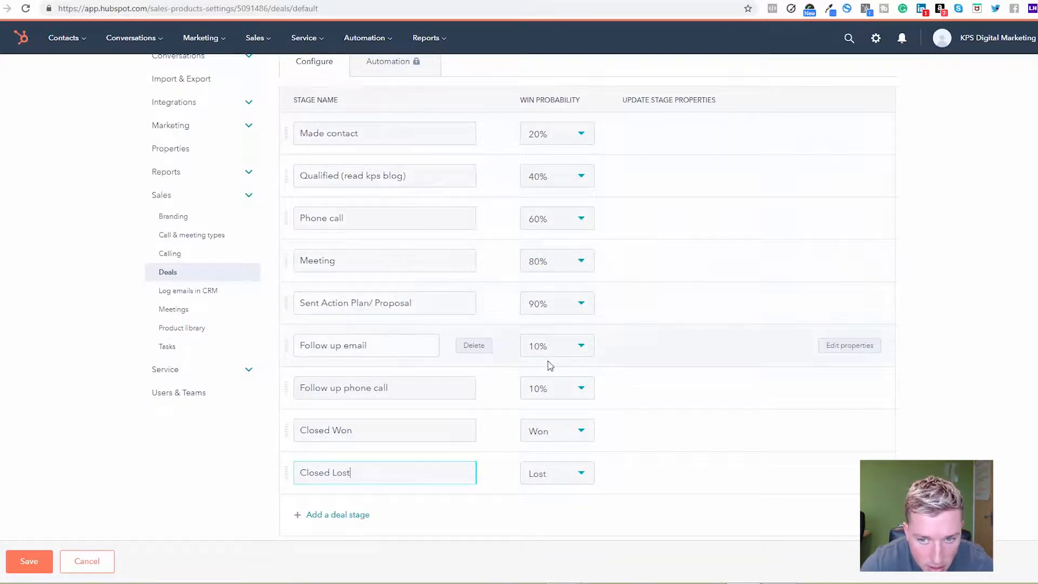
scroll(590, 227, "up", 1)
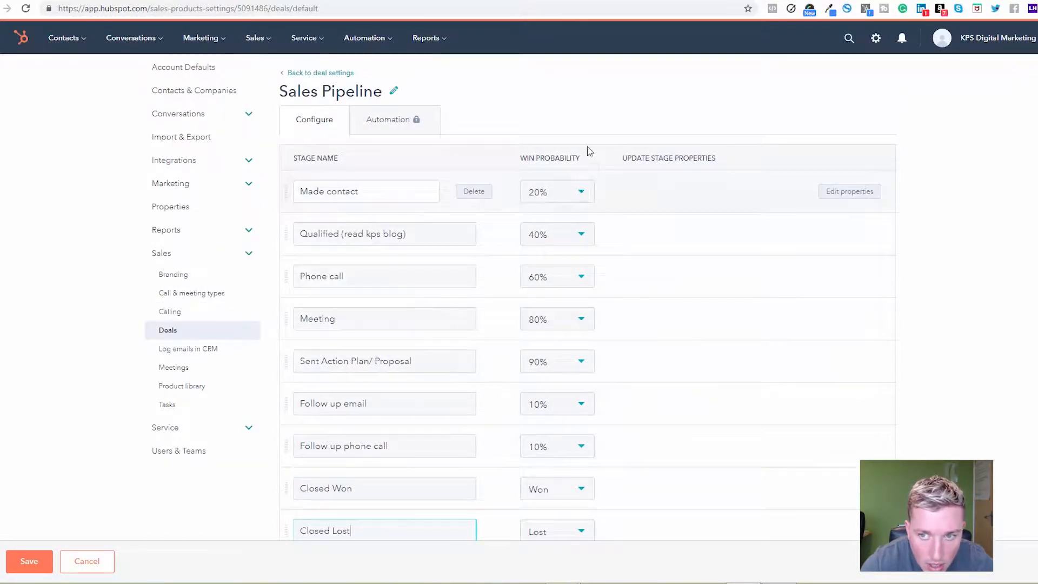
scroll(580, 398, "down", 1)
scroll(587, 395, "up", 2)
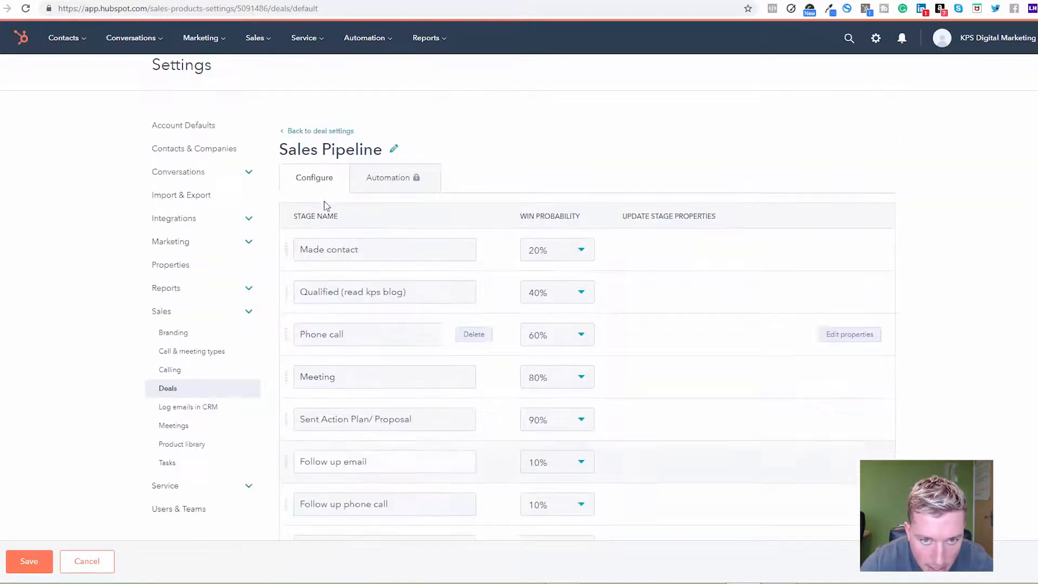
scroll(336, 239, "down", 2)
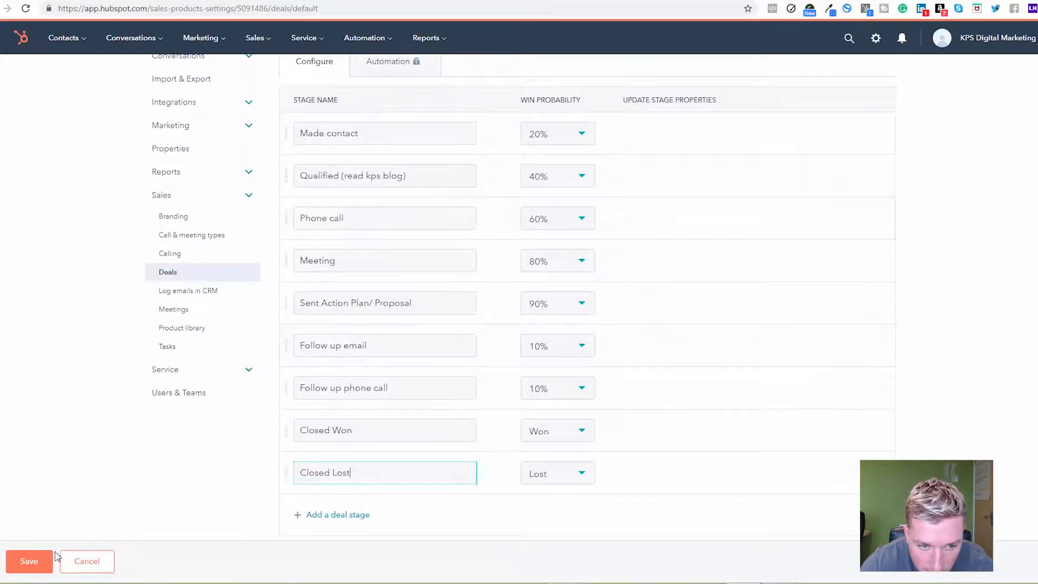
left_click(28, 561)
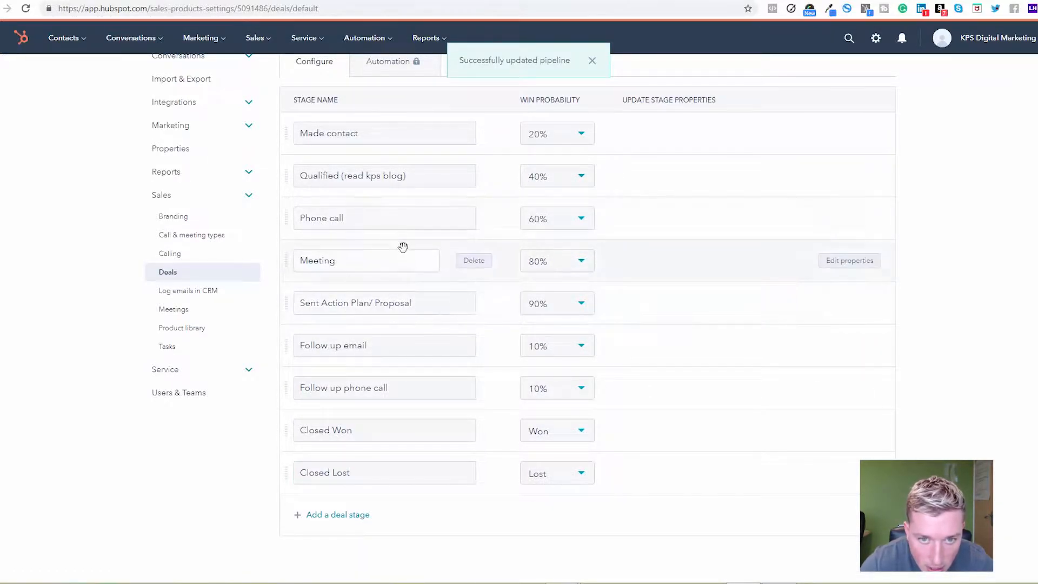
Open the deals board and look through all stage columns from Made contact to Closed Lost
scroll(368, 153, "up", 2)
scroll(346, 292, "down", 1)
scroll(382, 387, "up", 2)
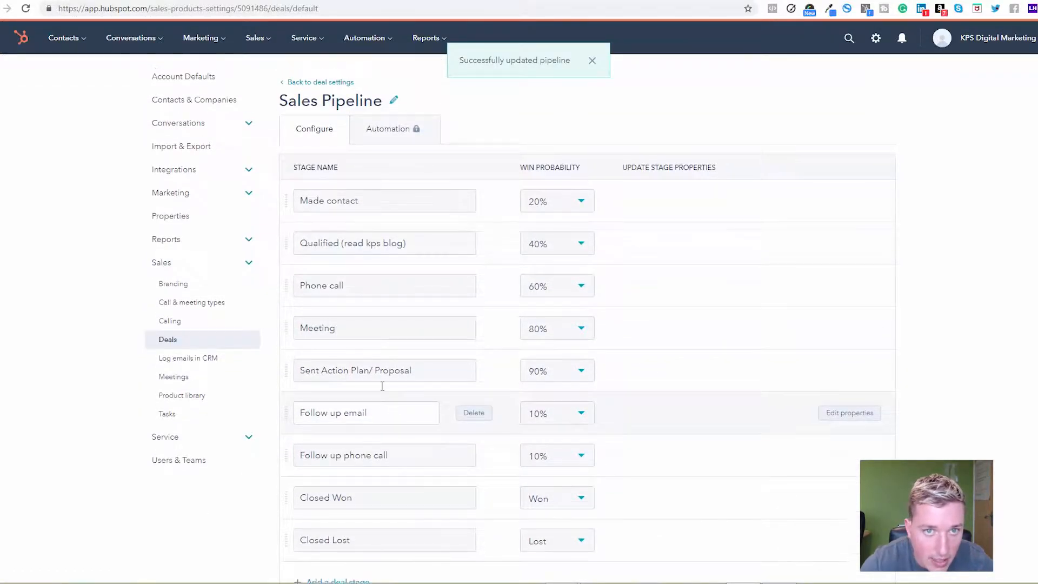
left_click(256, 39)
left_click(262, 73)
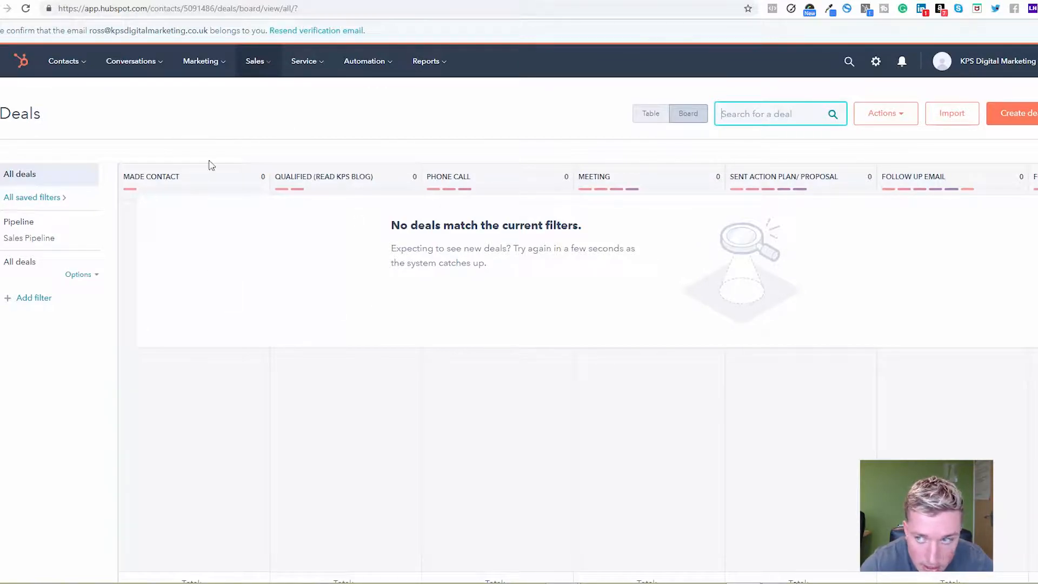
scroll(713, 535, "down", 1)
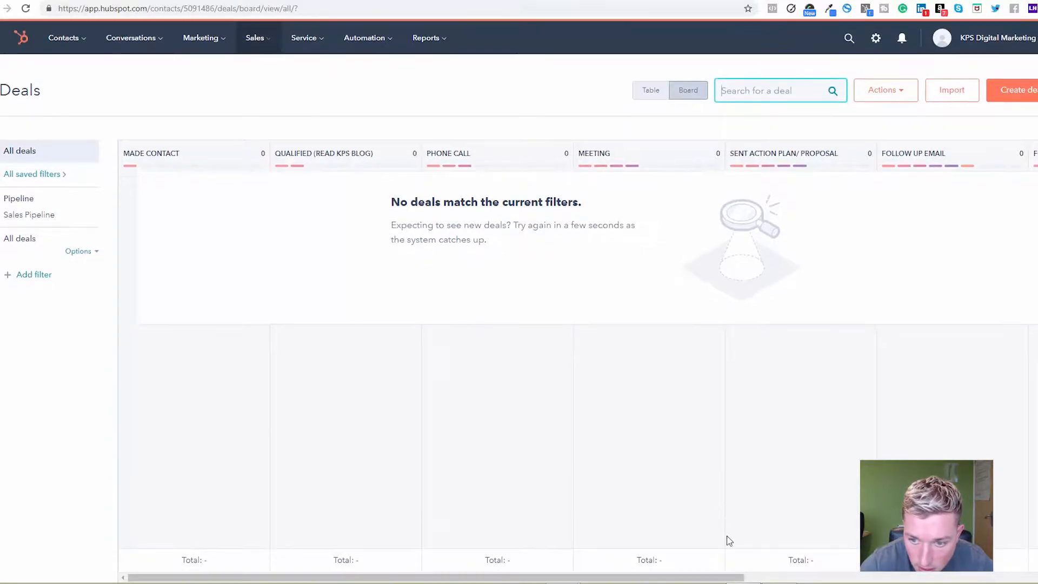
left_click_drag(713, 577, 994, 578)
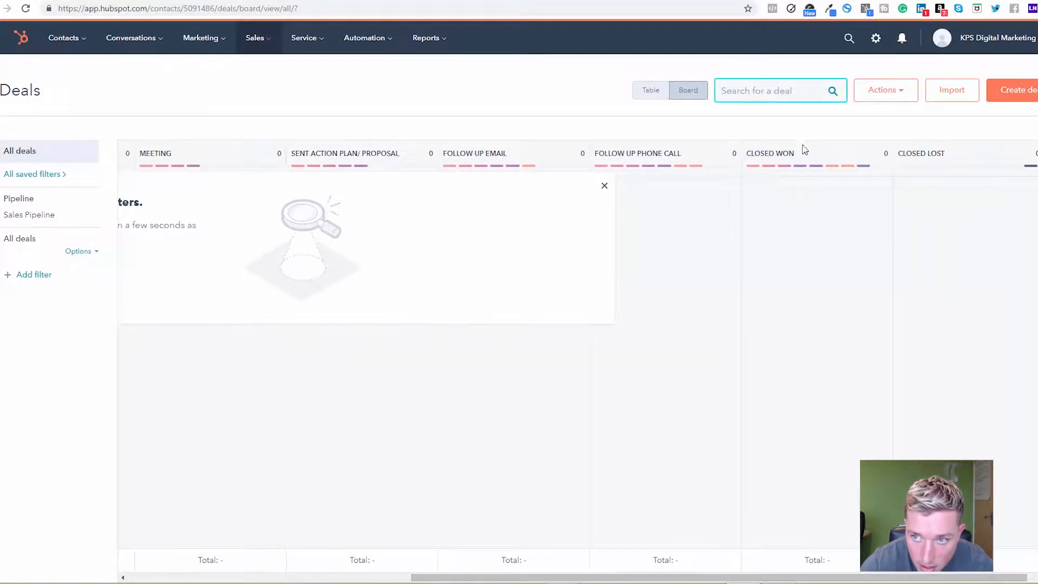
left_click_drag(533, 578, 194, 563)
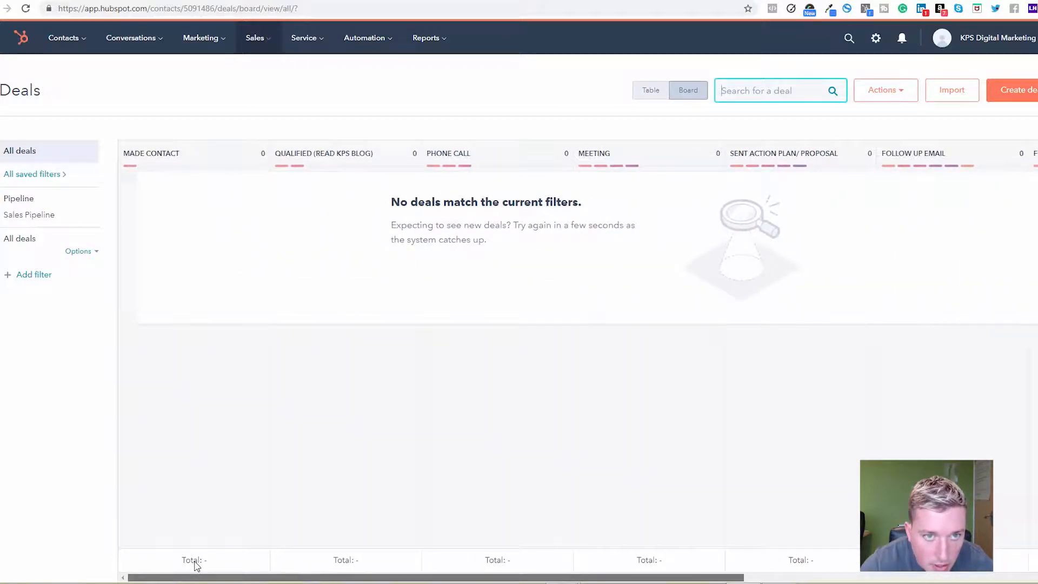
Start a new contact from the contacts list and enter the contact's email address, first name and last name
left_click(76, 44)
left_click(64, 81)
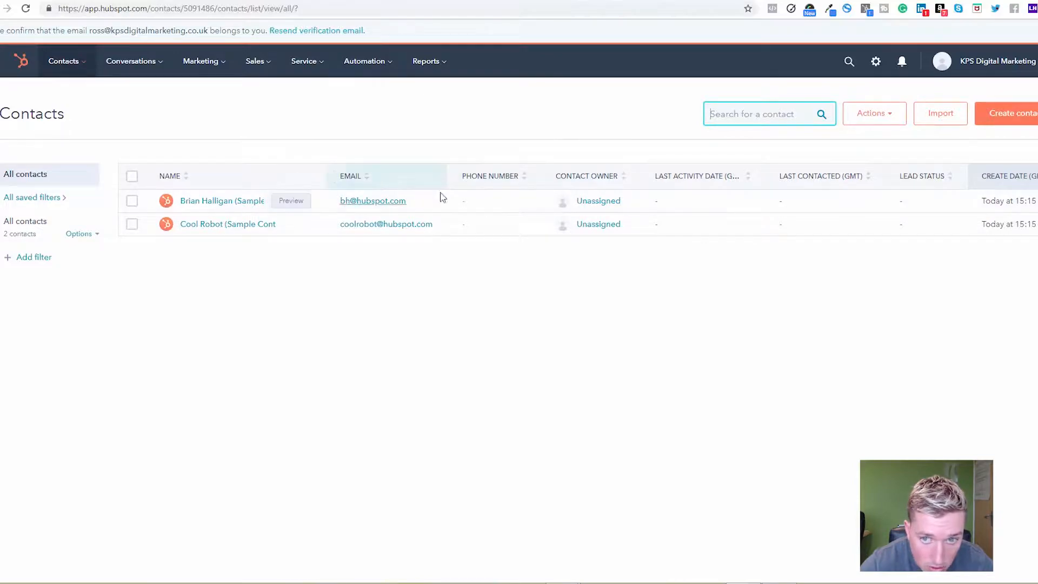
left_click(1016, 119)
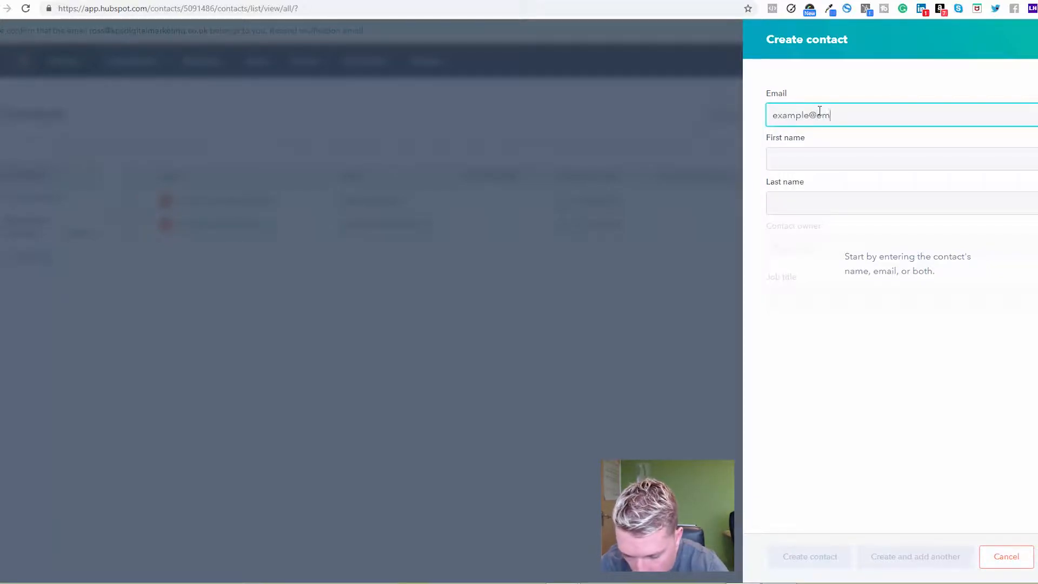
type("example@email.com")
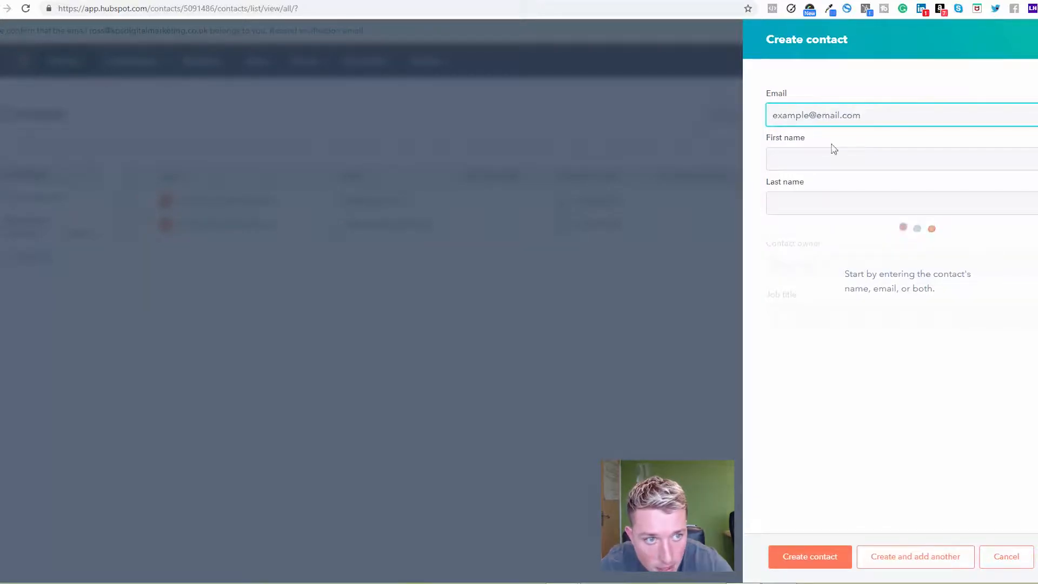
left_click(820, 159)
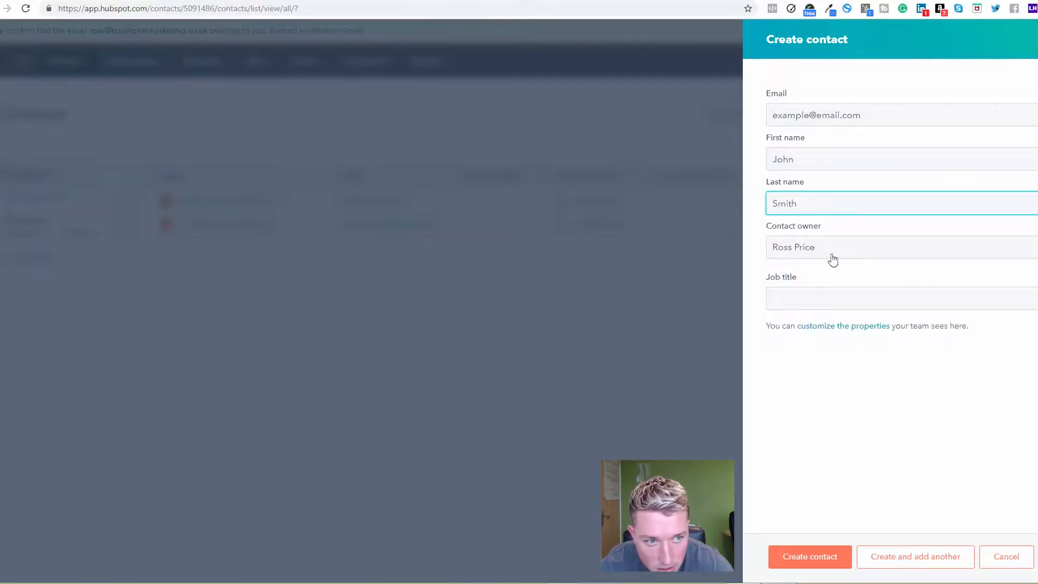
Keep the preset contact owner, leave the job title empty and create the contact
left_click(771, 287)
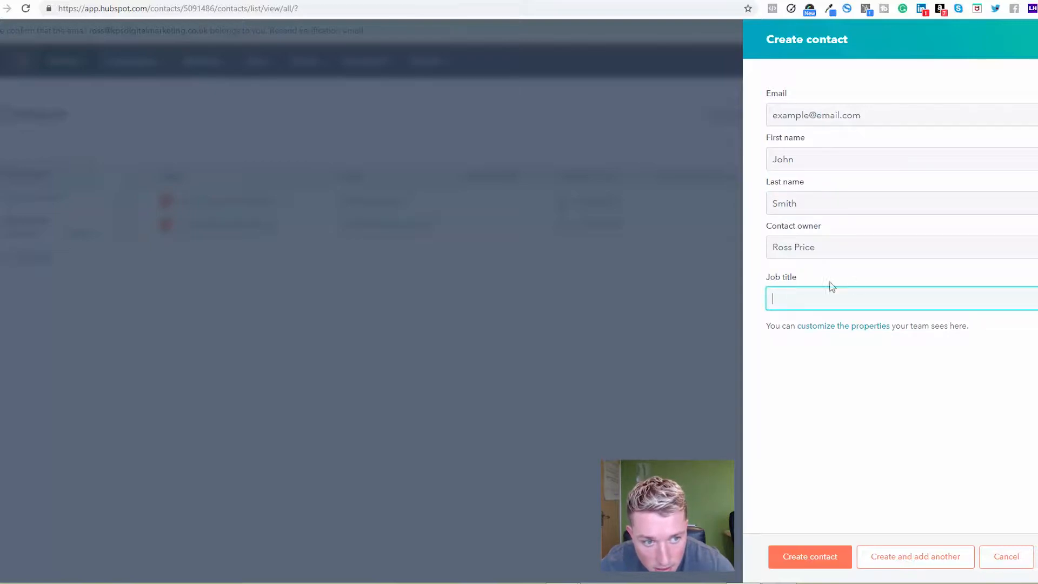
left_click(806, 247)
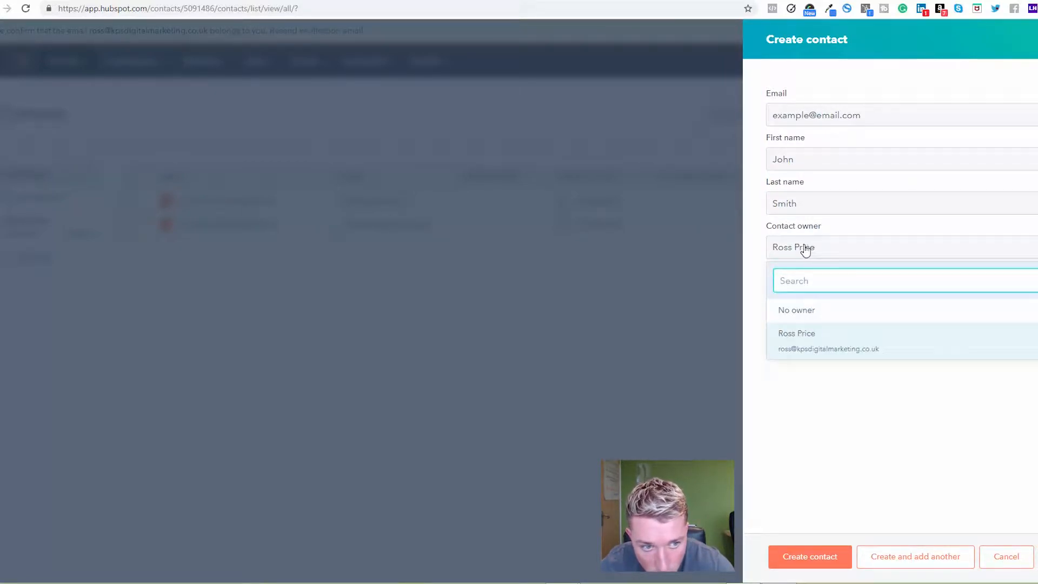
left_click(816, 252)
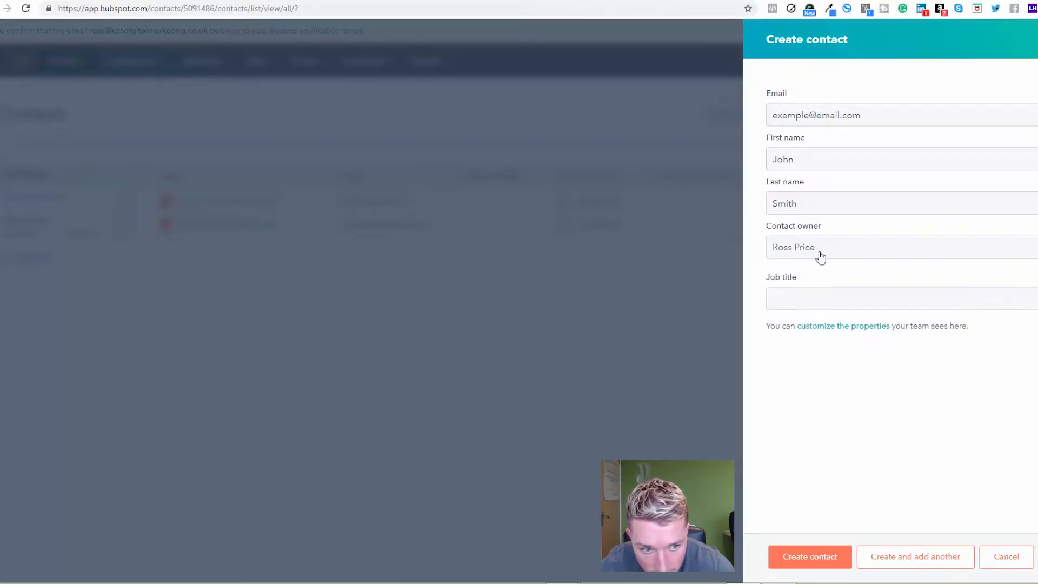
left_click(809, 557)
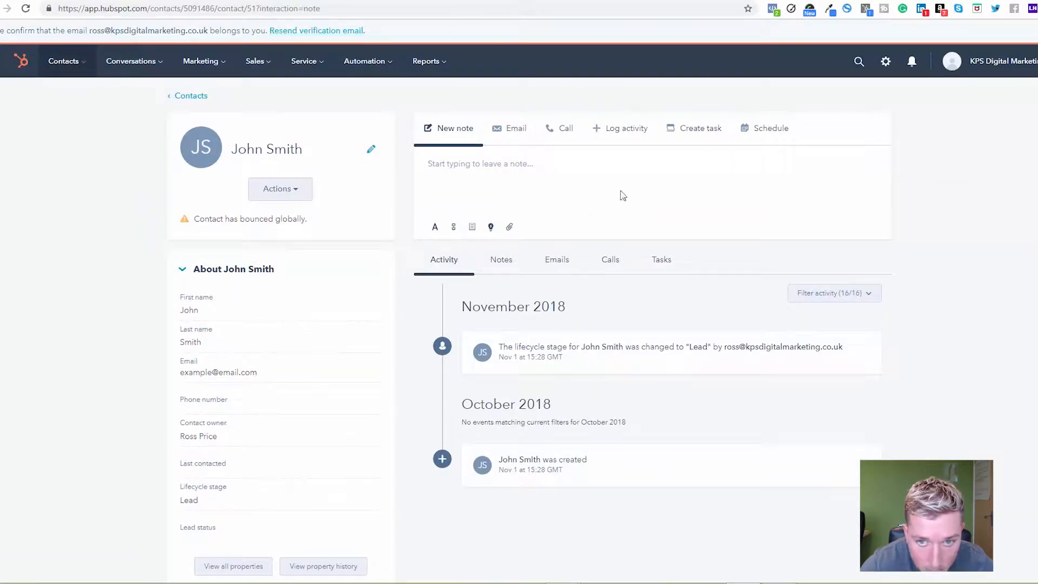
Examine the new contact's details and activity timeline, and view the email connection options before returning to the note editor
scroll(268, 254, "down", 2)
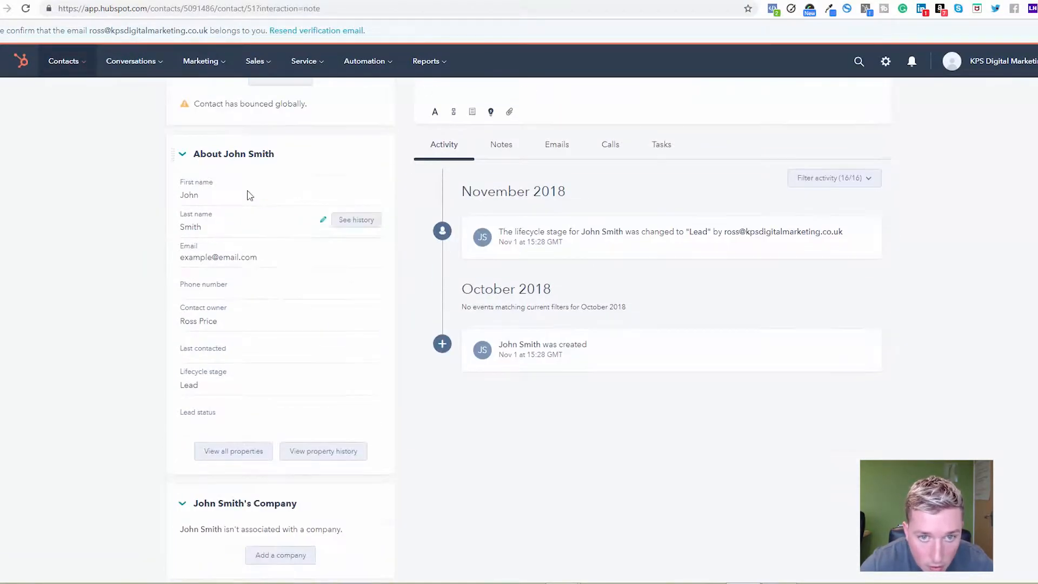
scroll(427, 256, "up", 2)
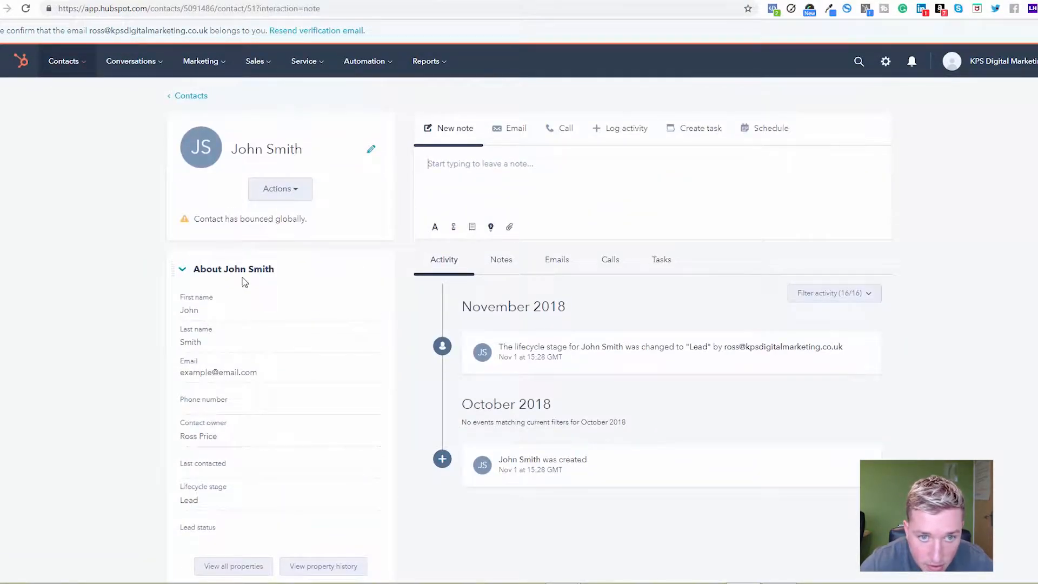
scroll(251, 275, "down", 2)
scroll(314, 278, "up", 2)
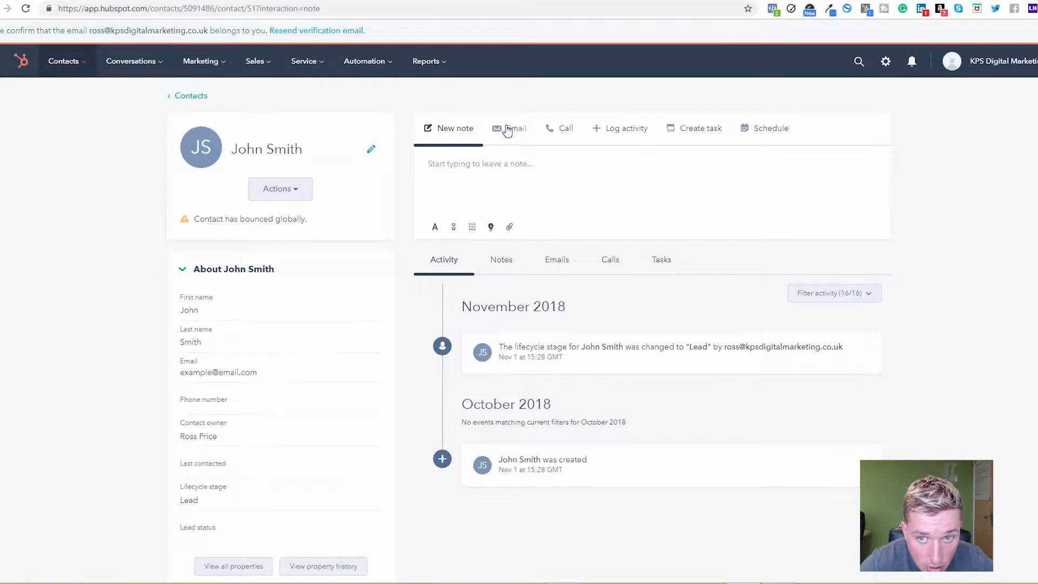
left_click(513, 134)
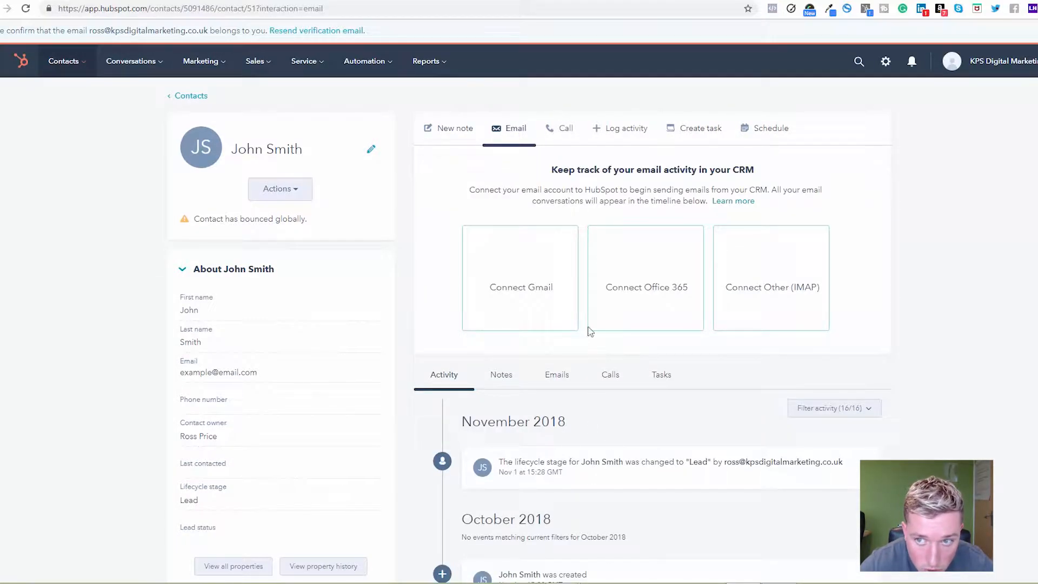
left_click(457, 133)
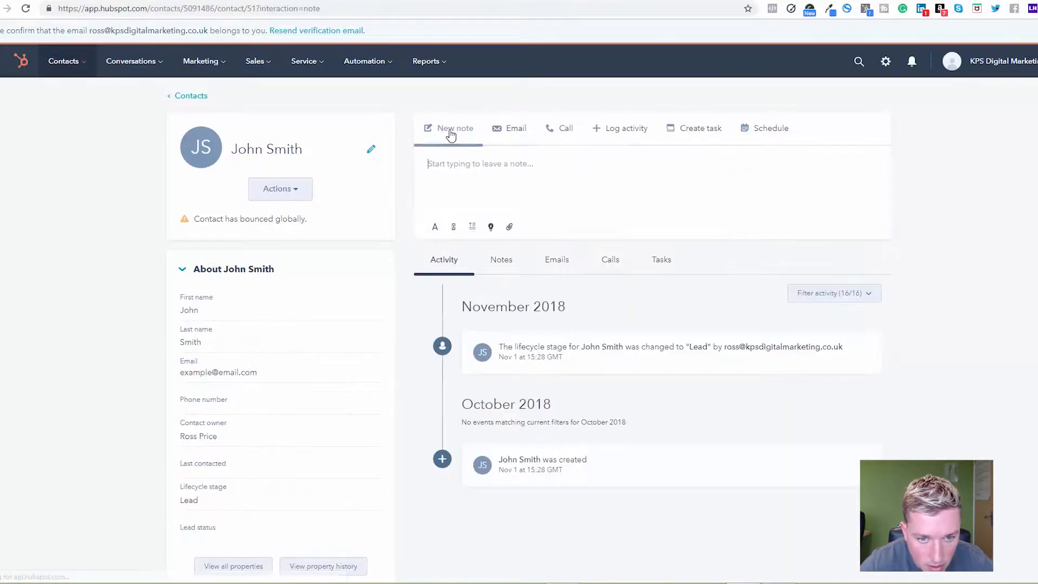
Return to the contacts list and open the newly created contact's record from there
left_click(61, 70)
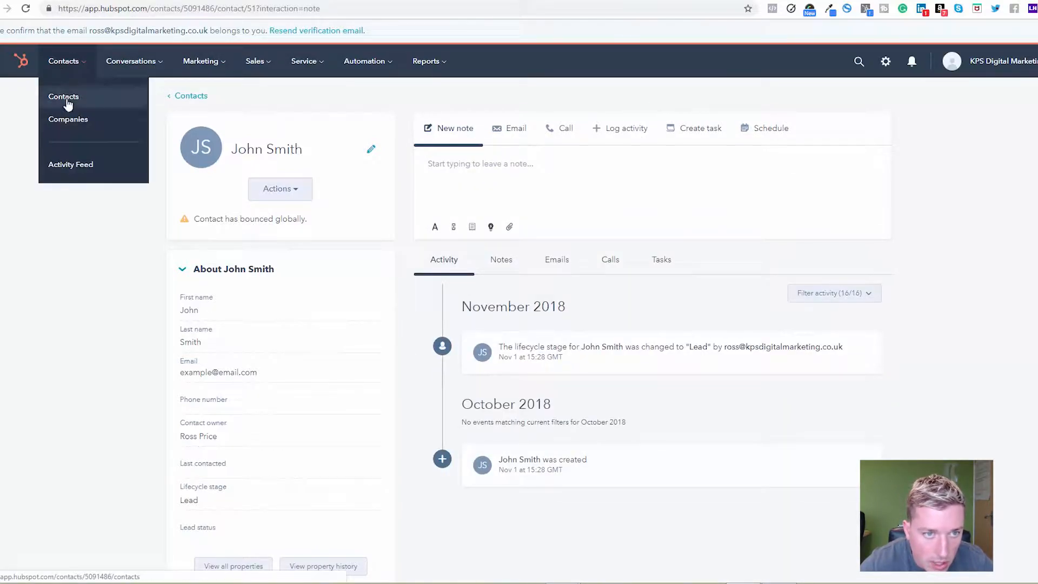
left_click(67, 100)
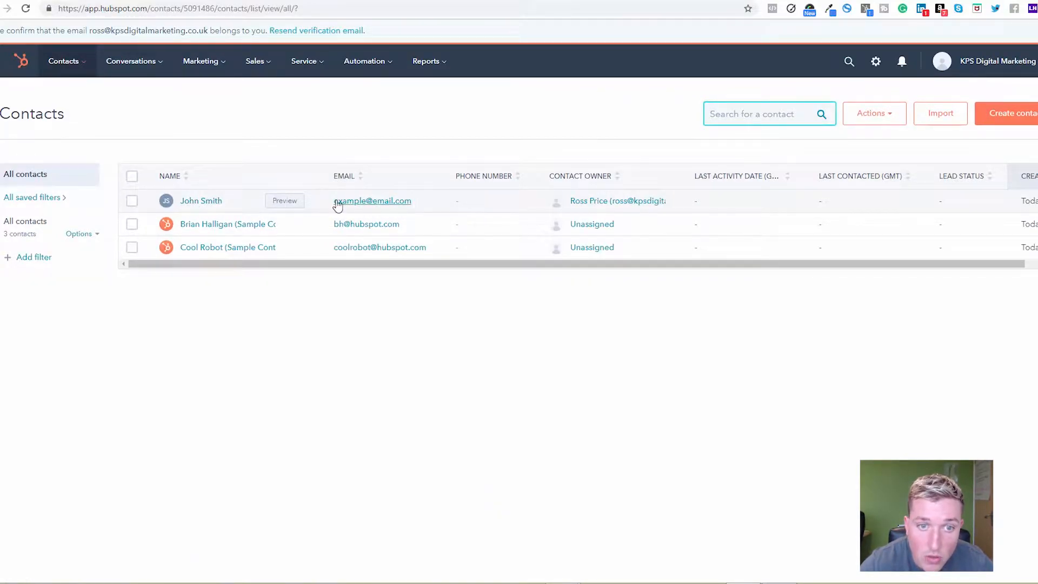
left_click(196, 205)
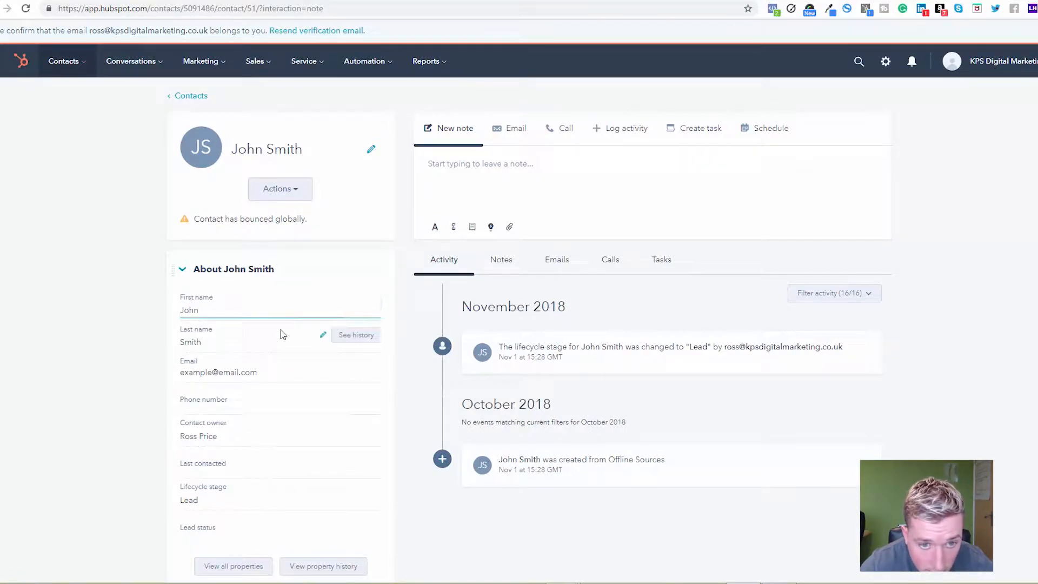
Start a new deal from the contact's record and name it with the contact's full name followed by "Training Session"
scroll(237, 351, "down", 3)
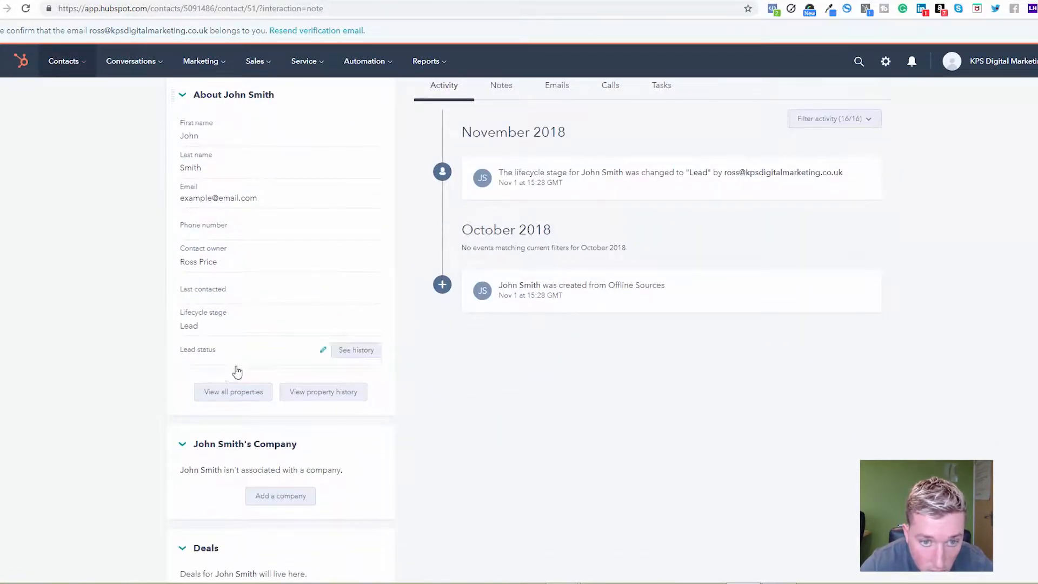
scroll(168, 396, "down", 3)
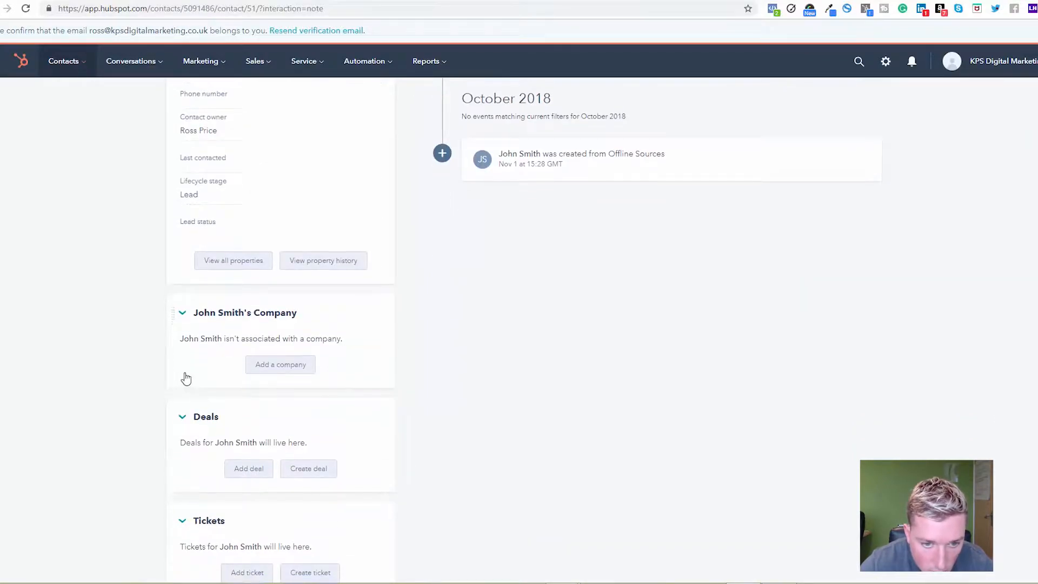
left_click(309, 427)
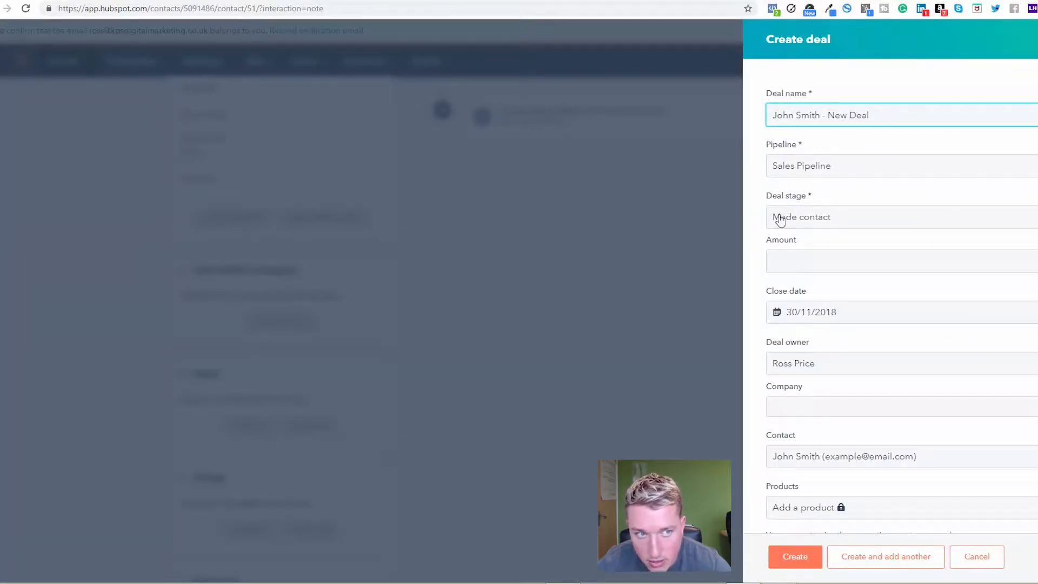
left_click_drag(883, 114, 721, 116)
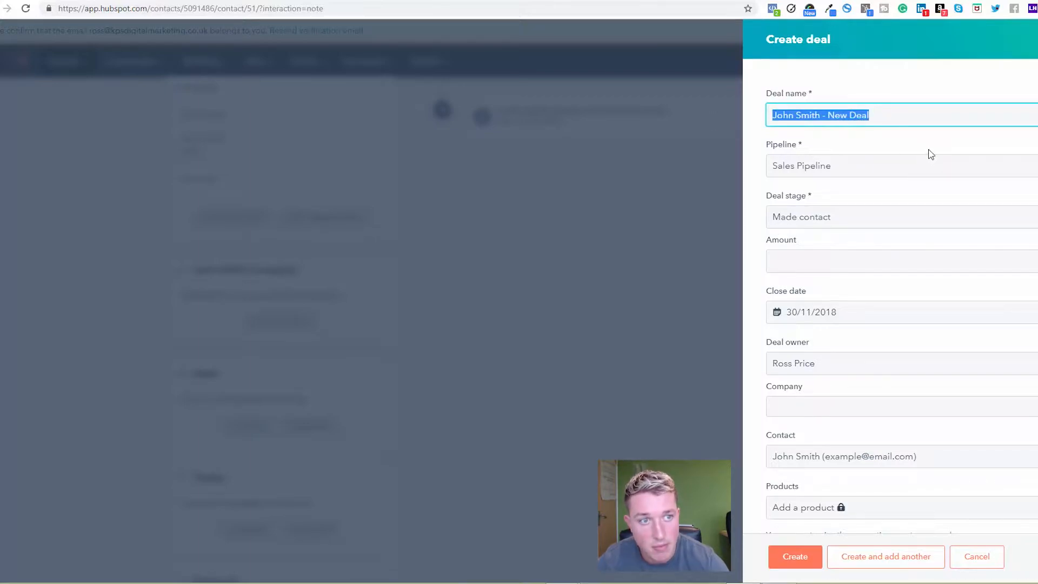
type("Jo")
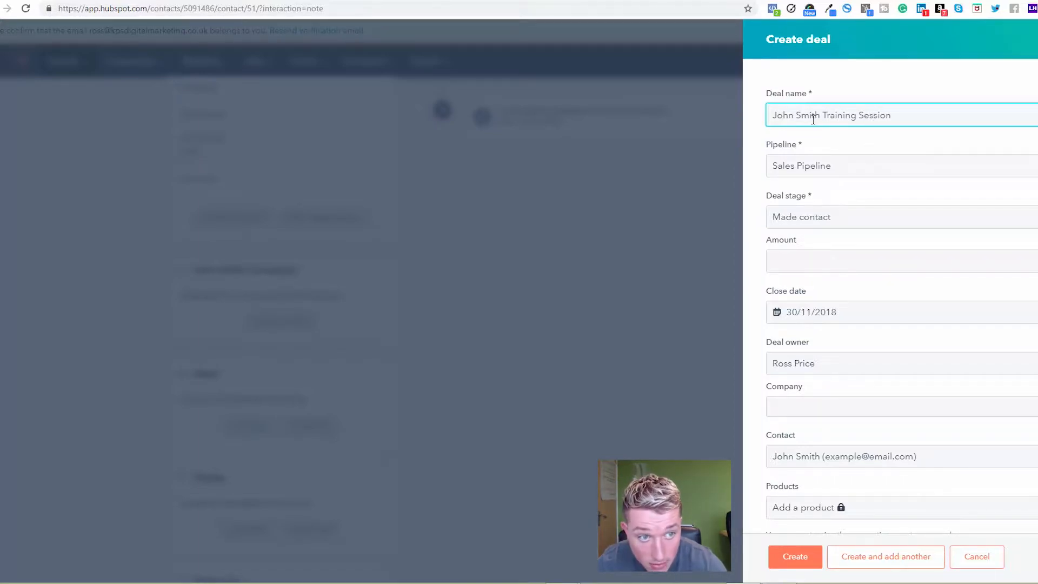
Keep Sales Pipeline as the deal's pipeline and choose Made contact as its deal stage
left_click(826, 165)
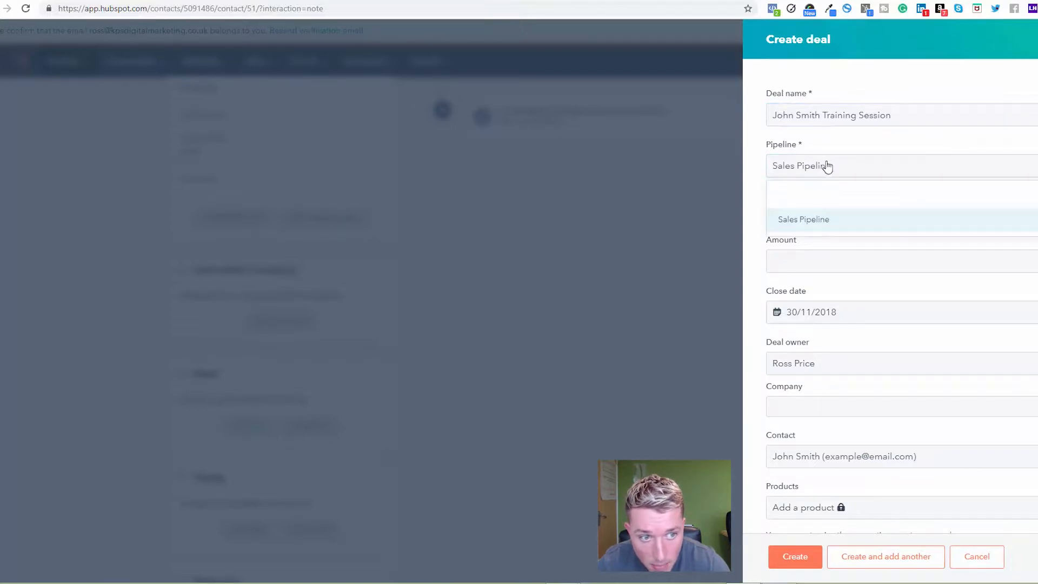
left_click(774, 148)
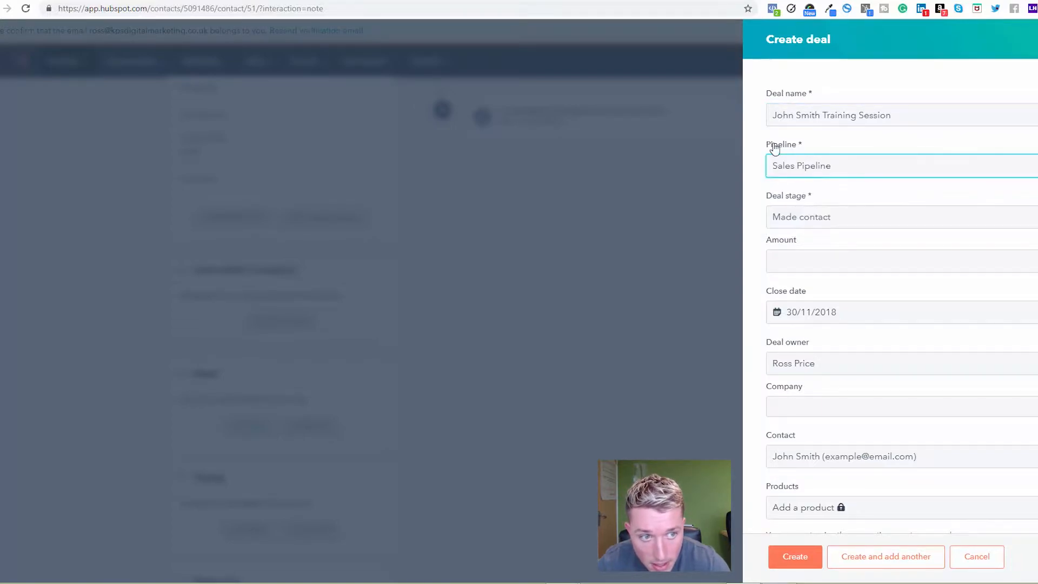
left_click(838, 219)
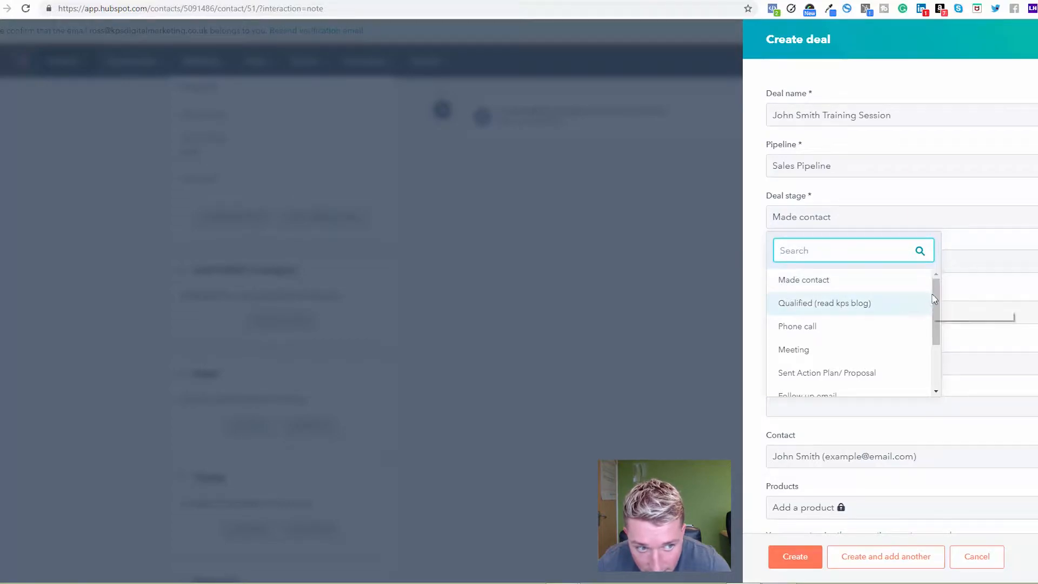
left_click(816, 285)
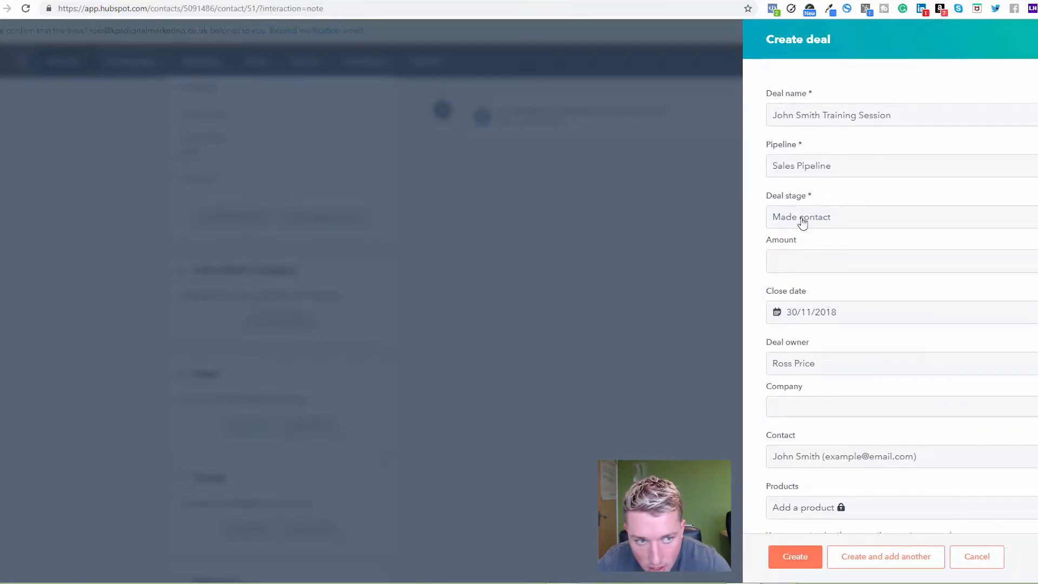
Set the deal amount to 1000 and the close date to 24/12/2018
left_click(791, 261)
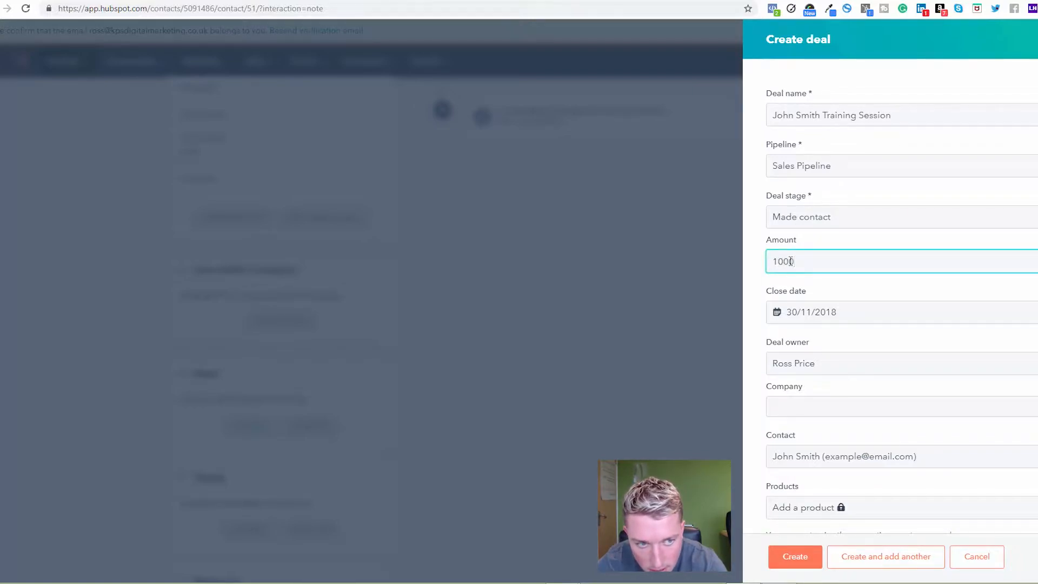
left_click(756, 280)
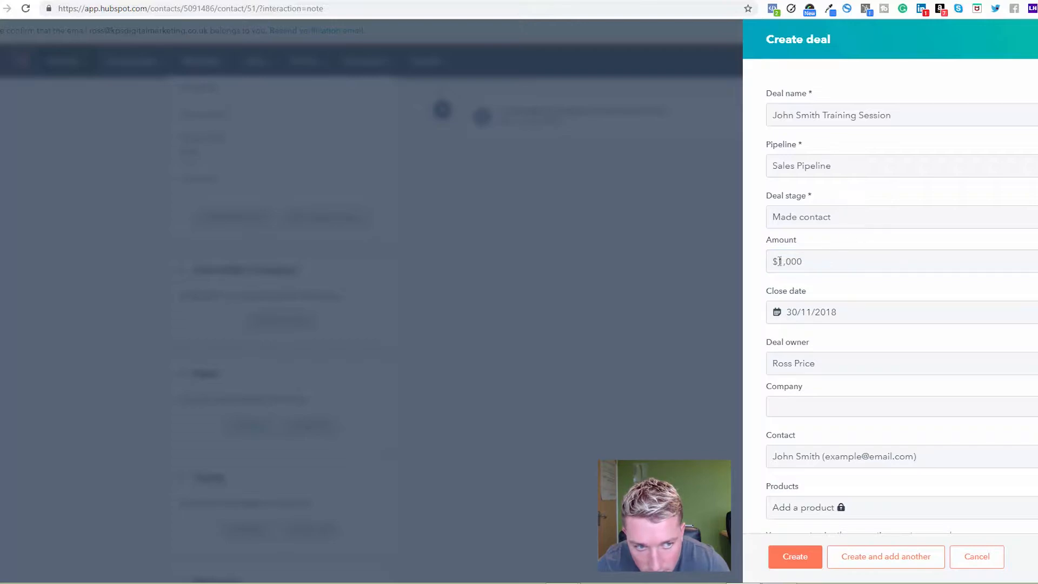
scroll(801, 303, "down", 1)
left_click(817, 273)
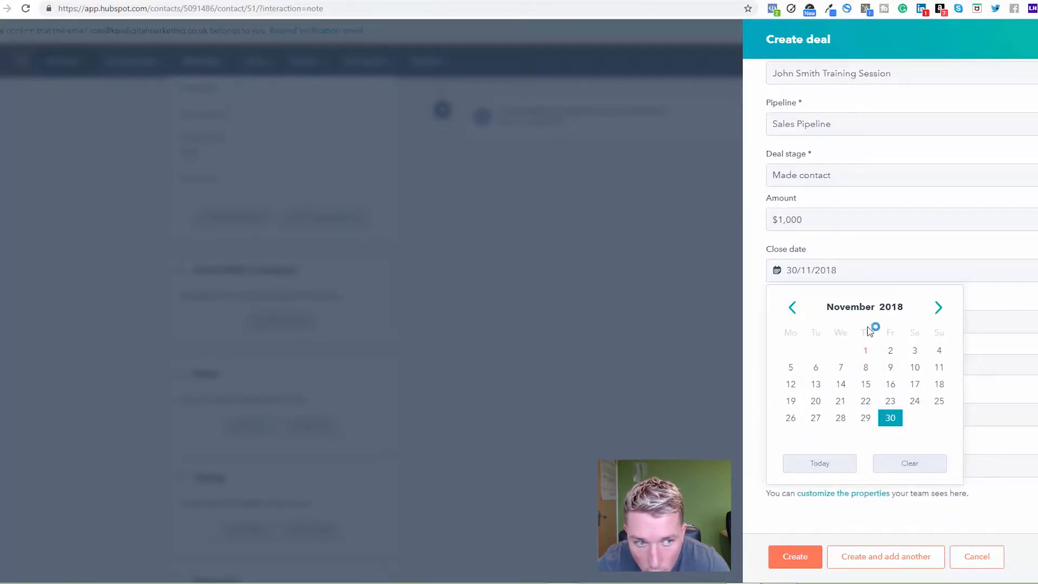
left_click(938, 308)
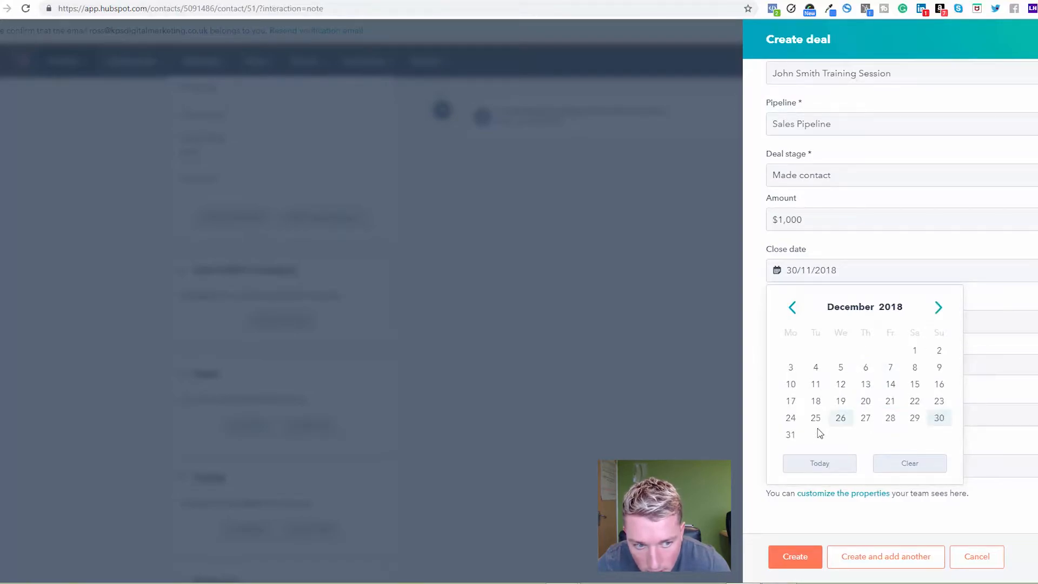
left_click(791, 419)
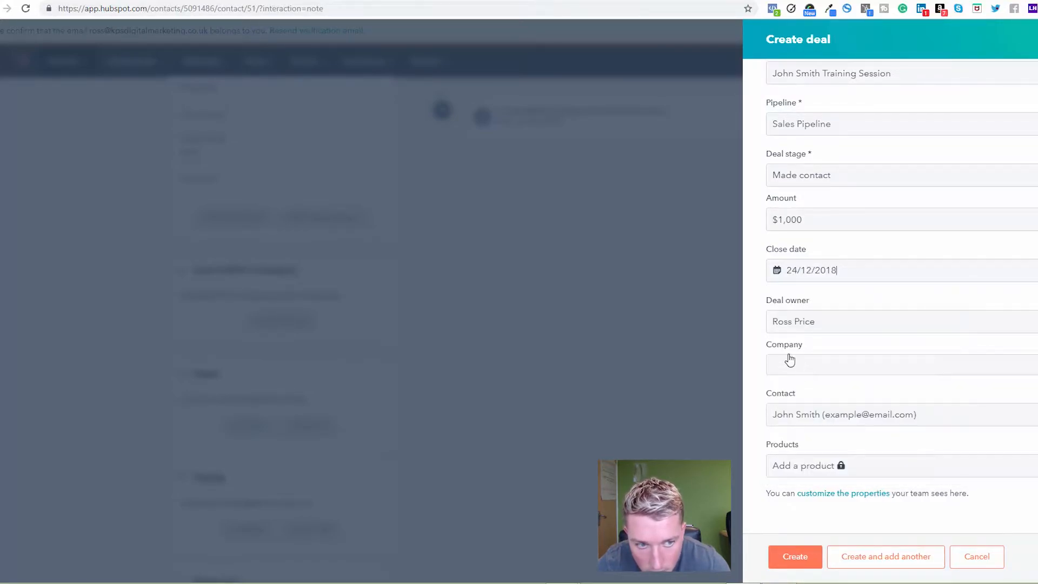
Leave the deal's company empty and create the deal
left_click(805, 367)
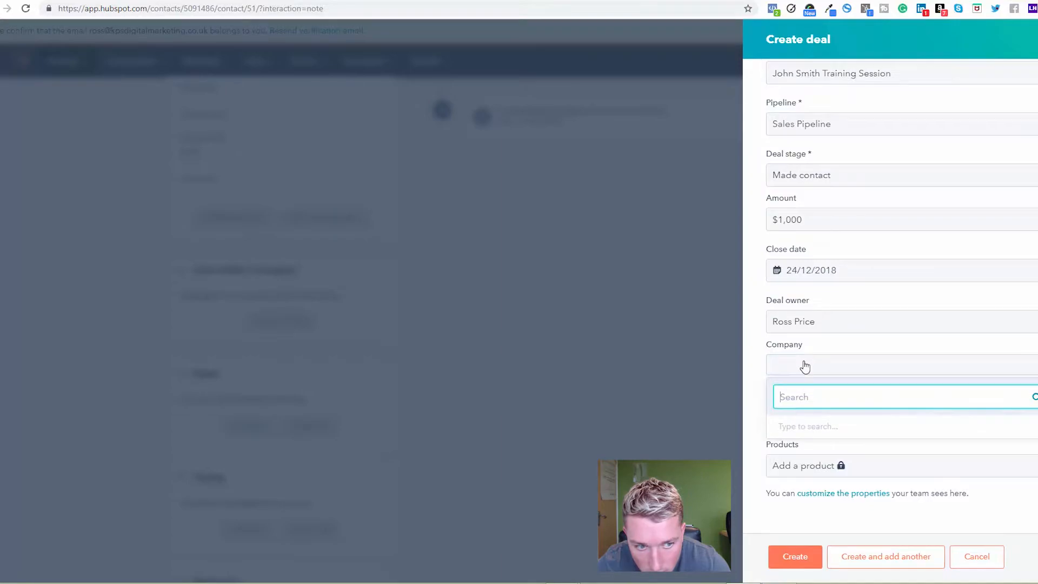
left_click(828, 341)
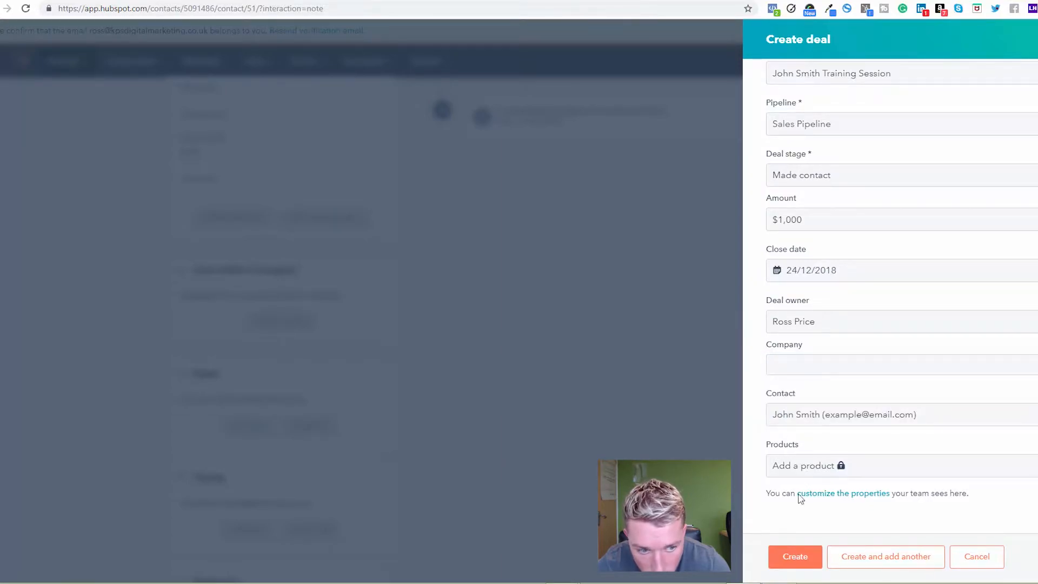
left_click(782, 562)
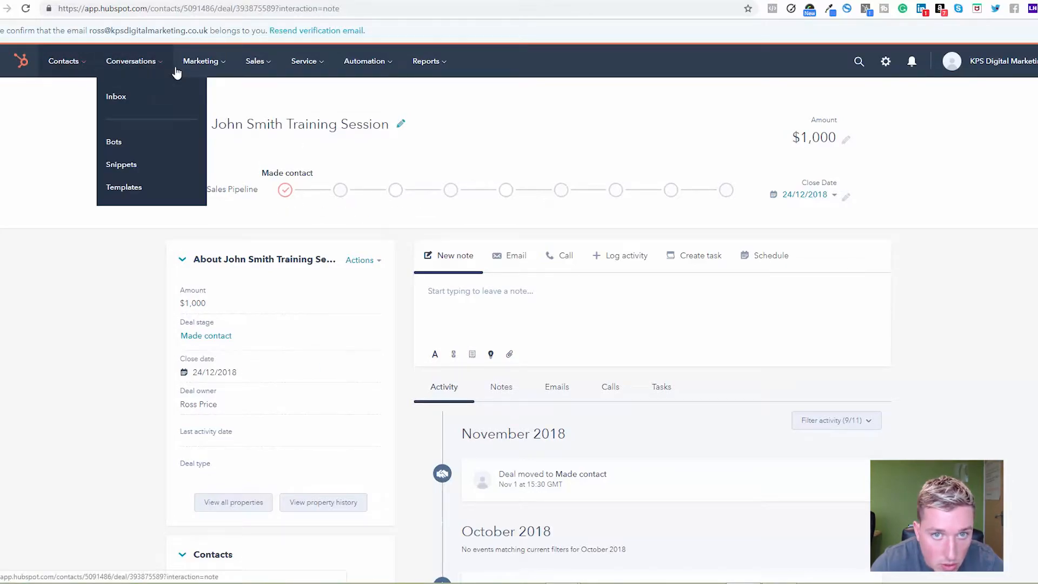
Open the deals board and examine the new deal's card, the pipeline stages and the stage totals
mouse_move(255, 64)
left_click(255, 103)
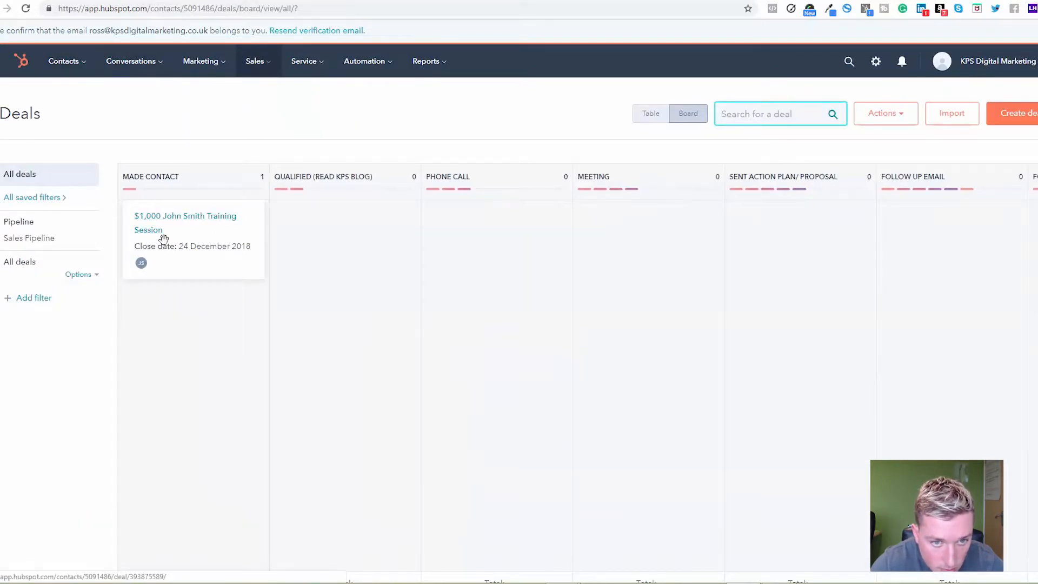
left_click_drag(190, 242, 203, 247)
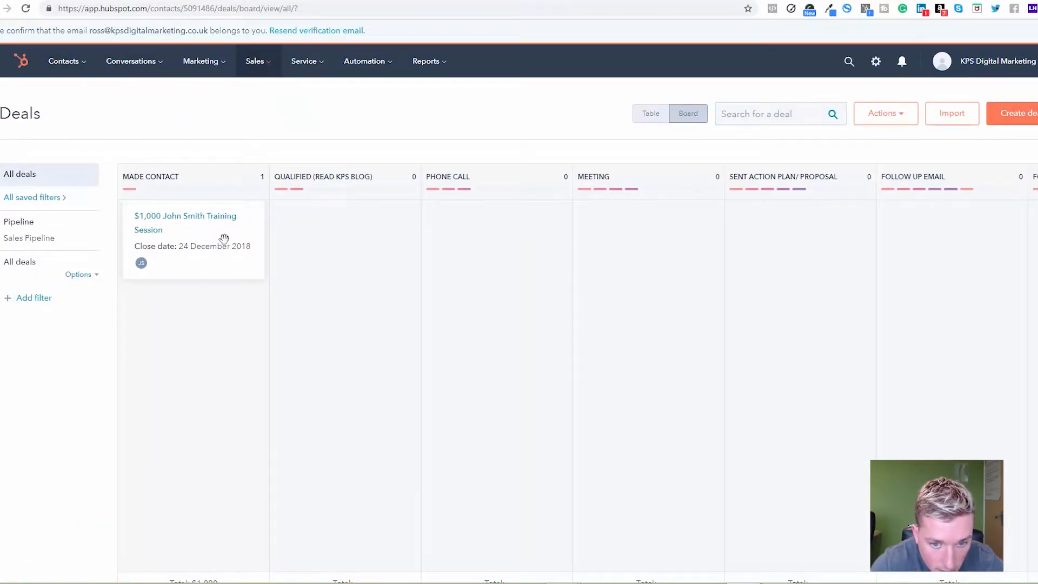
scroll(330, 446, "down", 1)
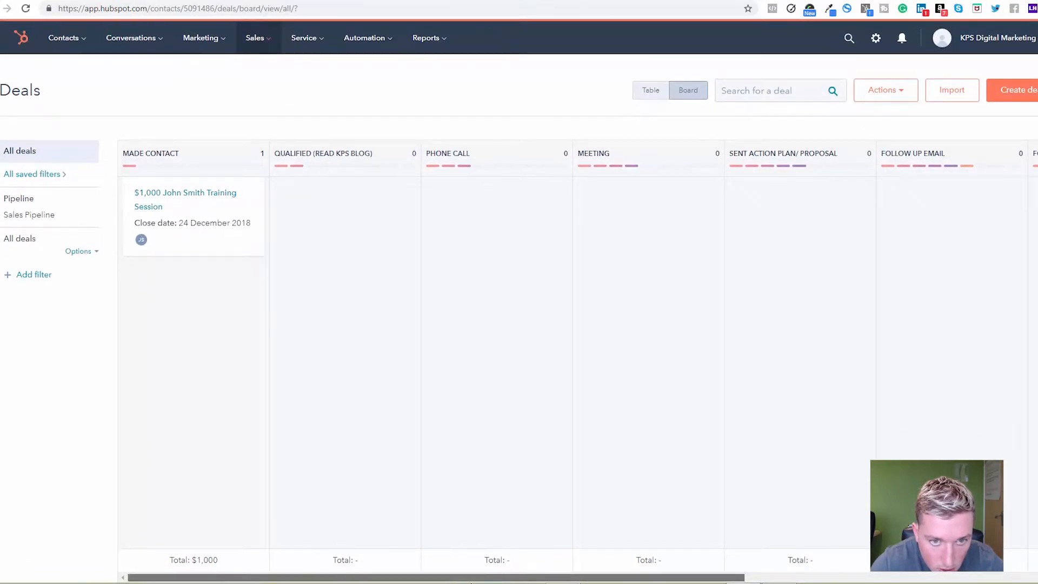
mouse_move(369, 573)
left_mouse_down()
mouse_move(507, 574)
mouse_move(369, 574)
left_mouse_up()
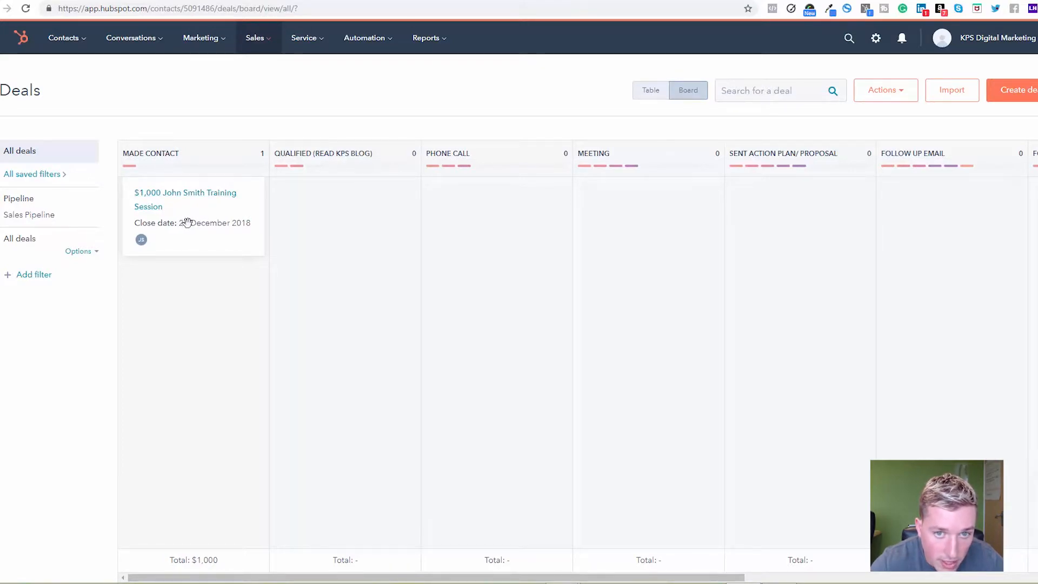
Try moving the deal card to the Qualified (read kps blog) stage, and return it to Made contact
left_click_drag(188, 222, 341, 236)
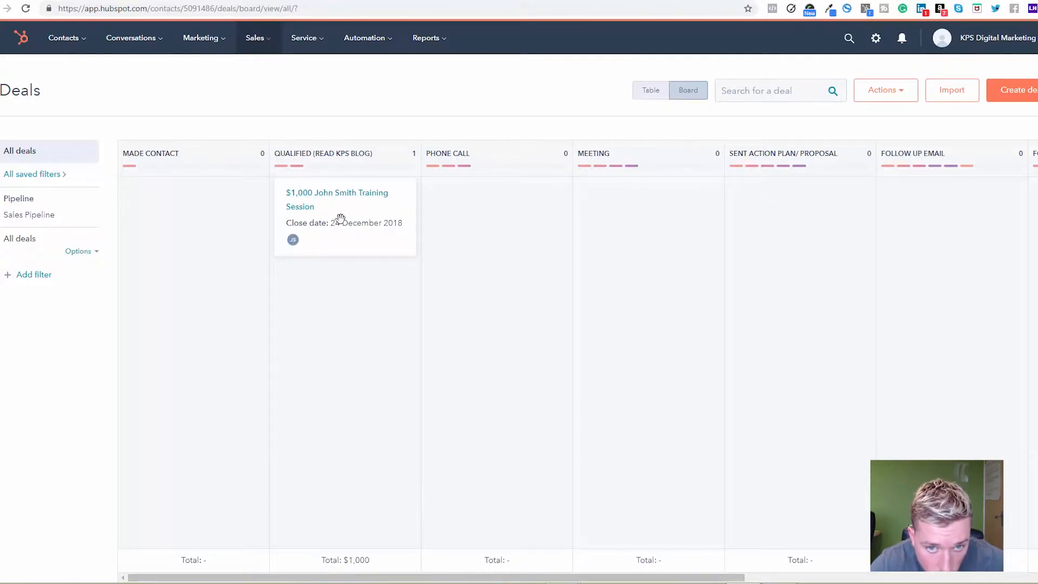
left_click_drag(344, 220, 195, 222)
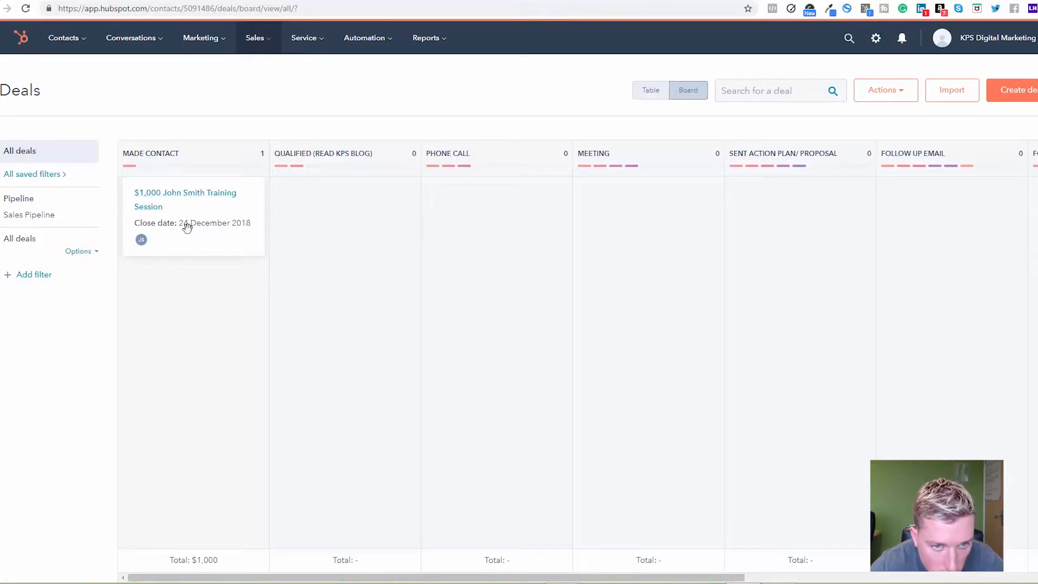
Move the deal card from Made contact to the Phone call stage and open the deal's record
left_click_drag(186, 227, 493, 226)
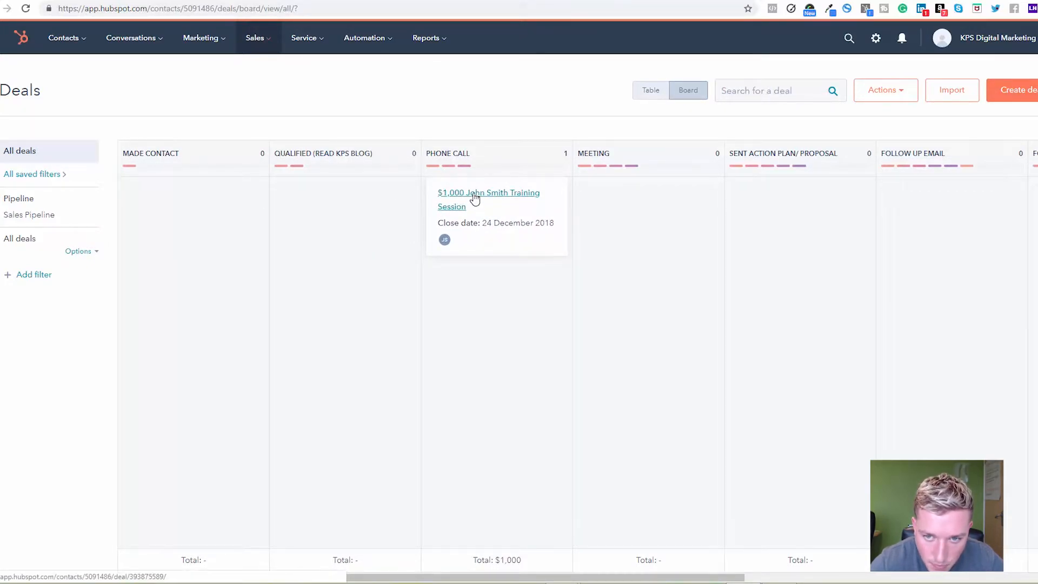
left_click(475, 197)
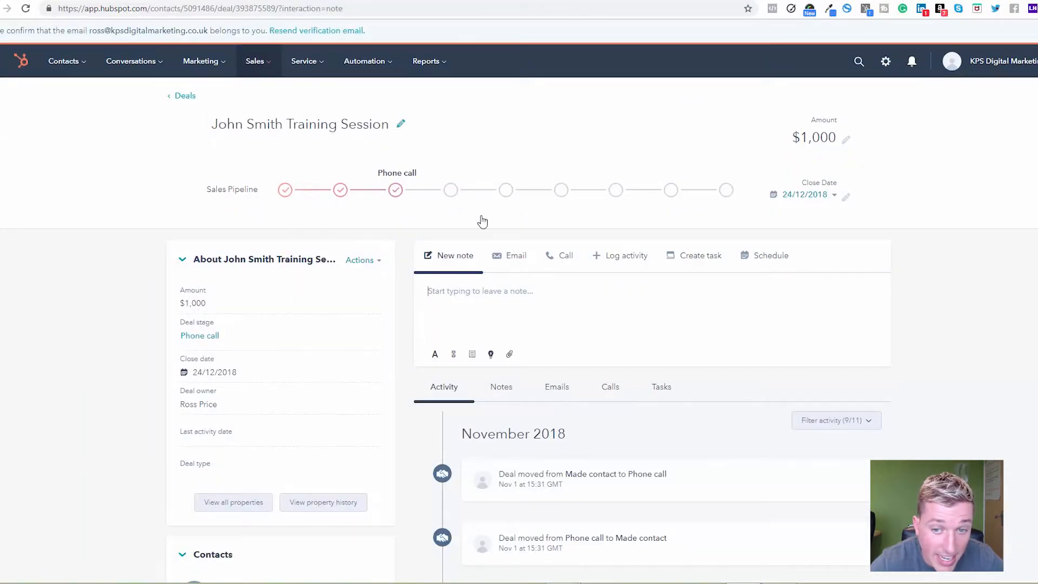
Create a task on the deal titled "Call" plus the contact's first name, due tomorrow at 08:00, and save it
left_click(699, 260)
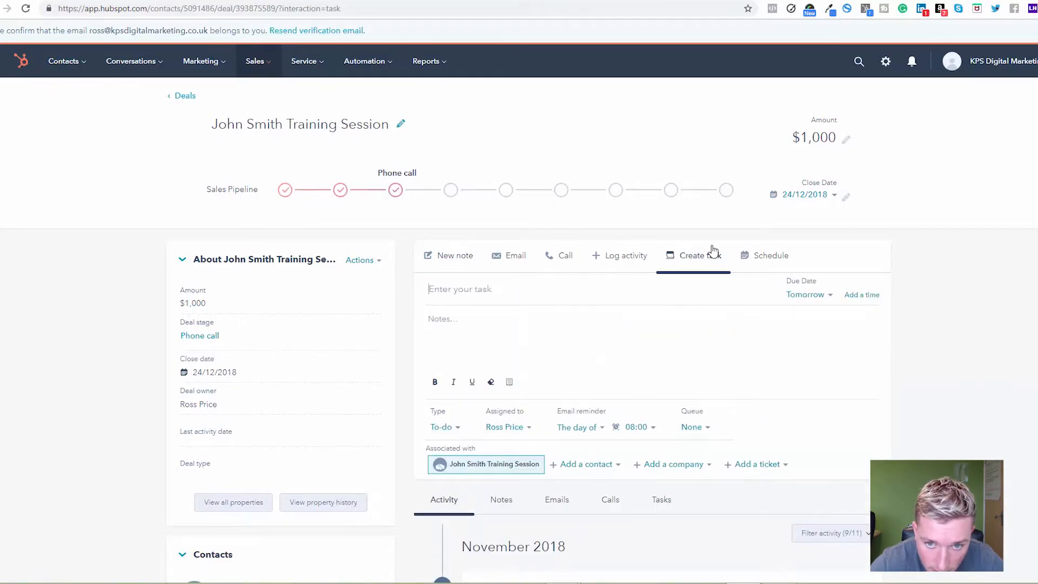
type("Call John")
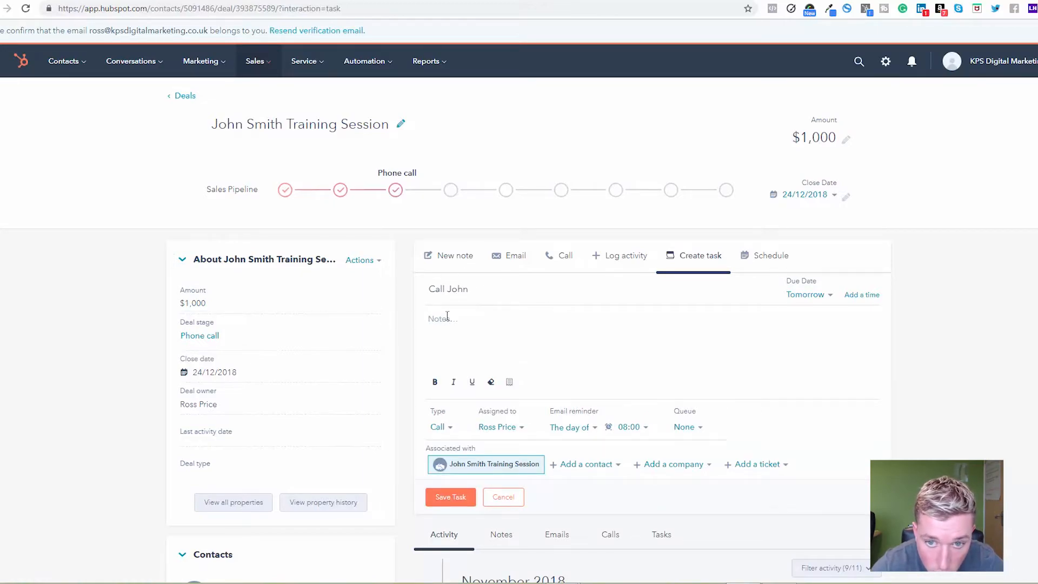
left_click(817, 298)
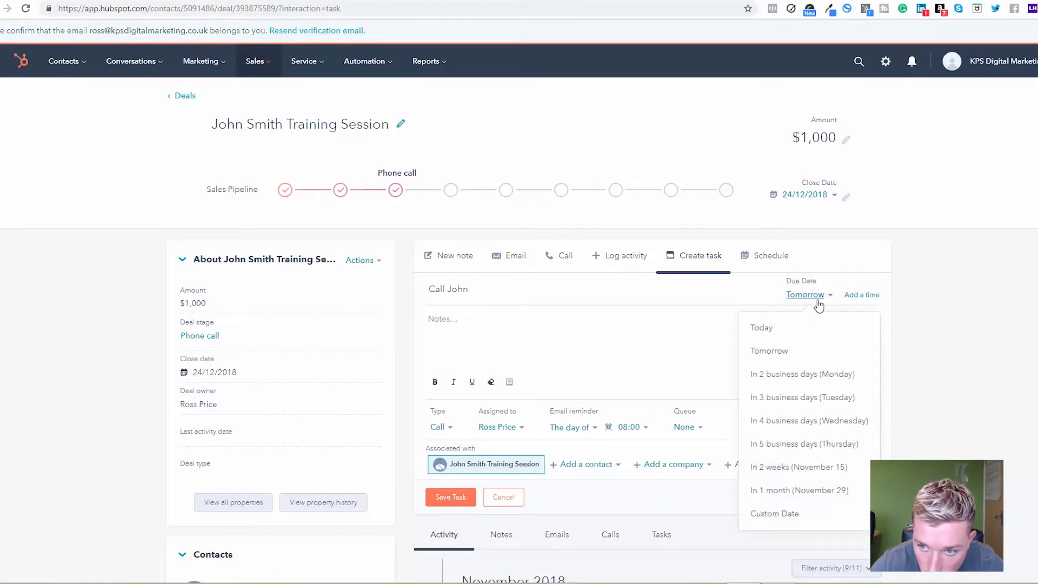
left_click(863, 295)
left_click(451, 498)
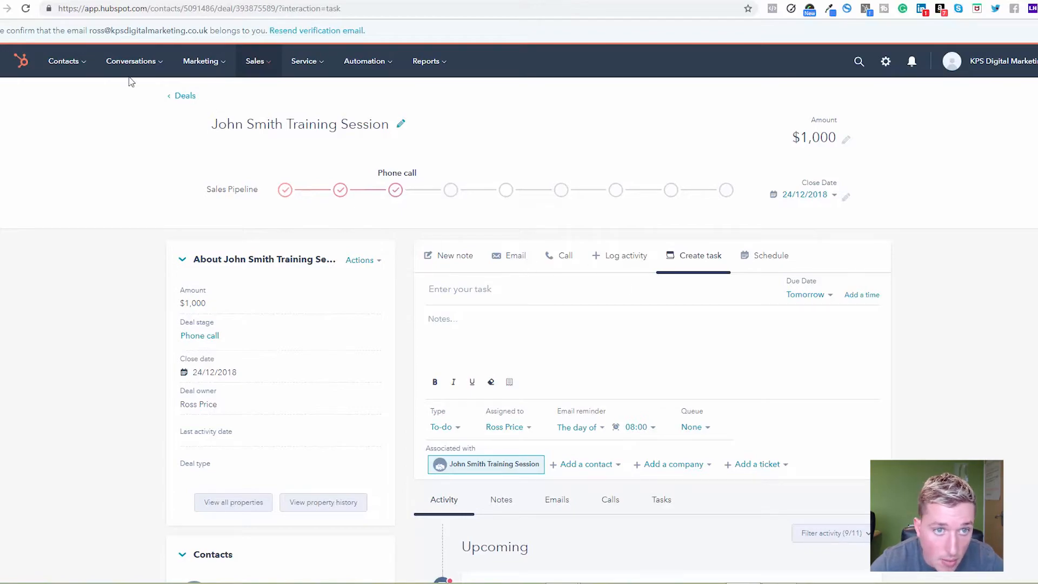
Open the sales tasks list to review the open call task and its due date
left_click(259, 64)
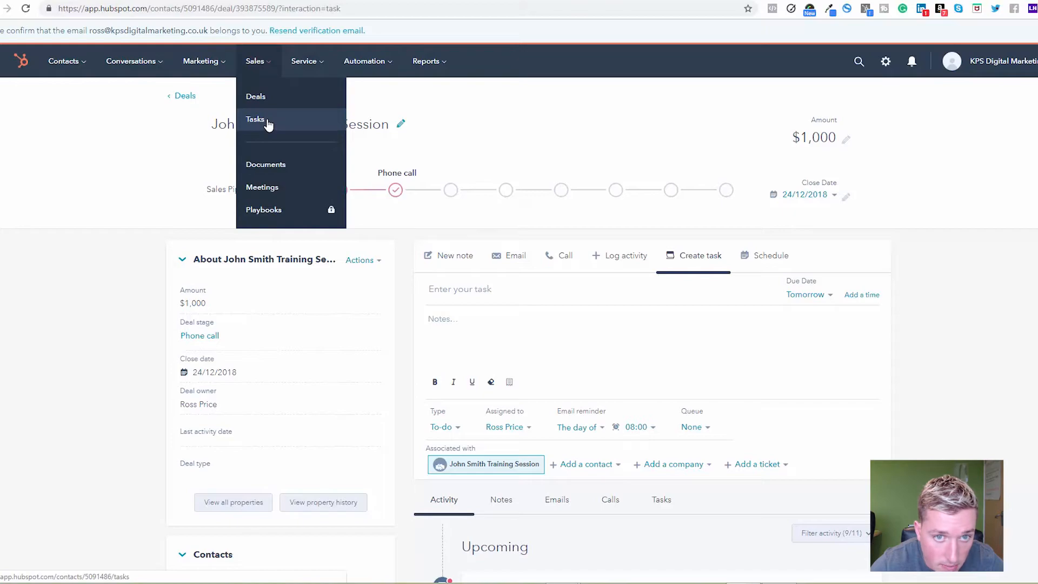
left_click(267, 124)
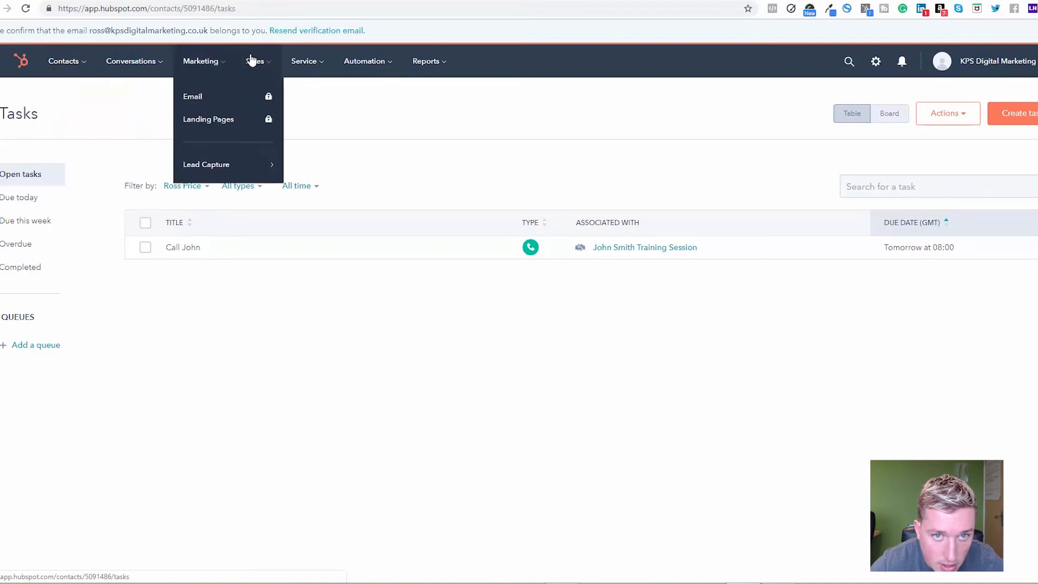
mouse_move(255, 62)
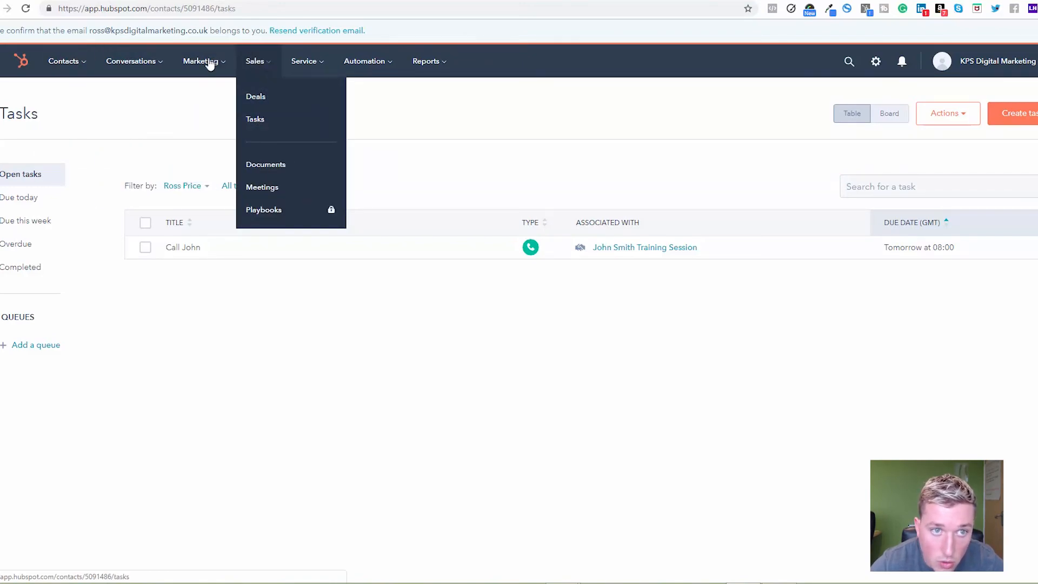
mouse_move(71, 64)
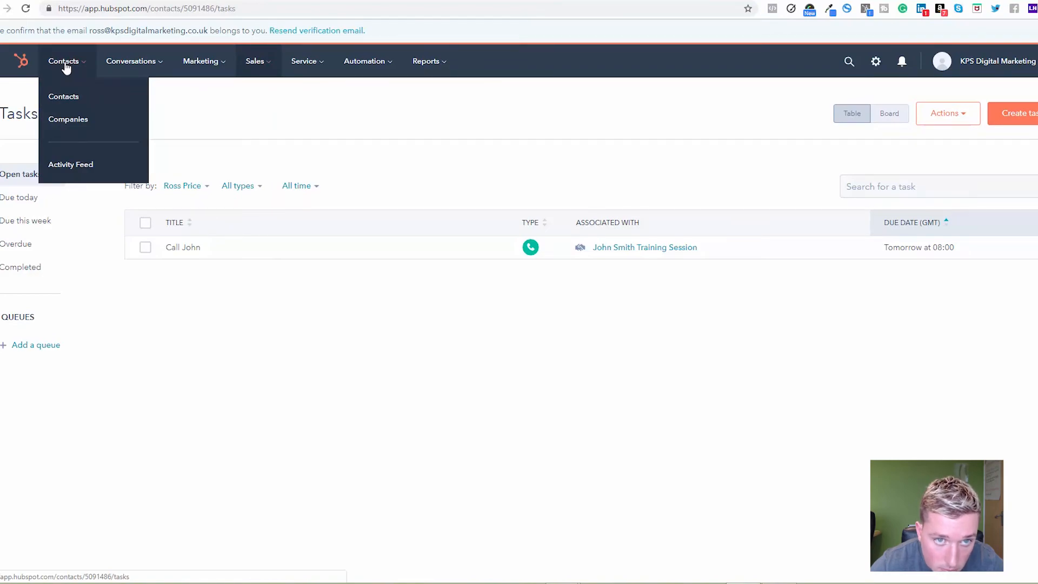